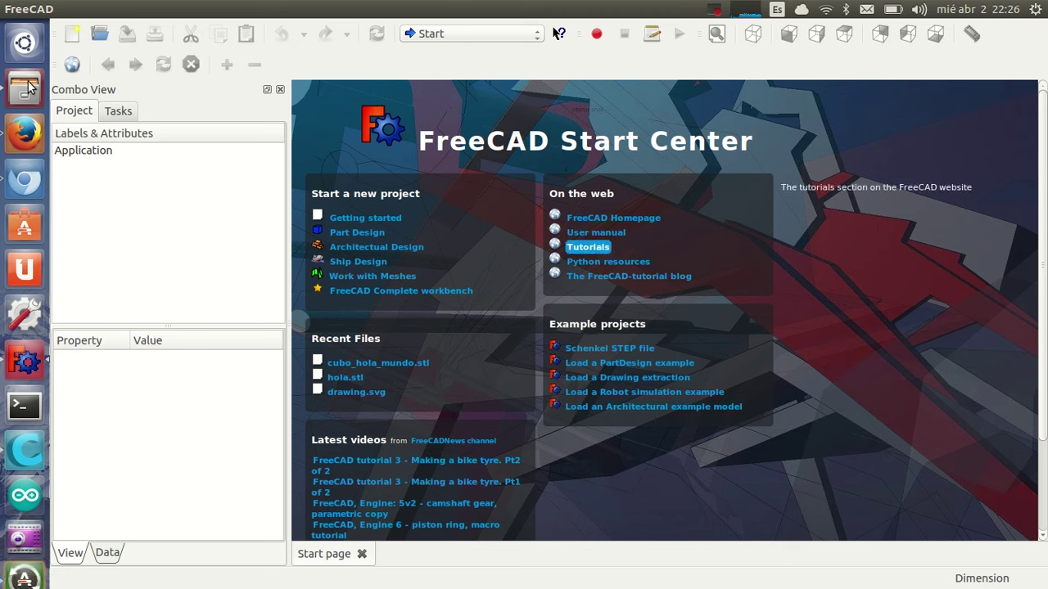
Create a new empty FreeCAD document, Unnamed, from the toolbar
{"action": "left_click", "coordinate": [72, 39]}
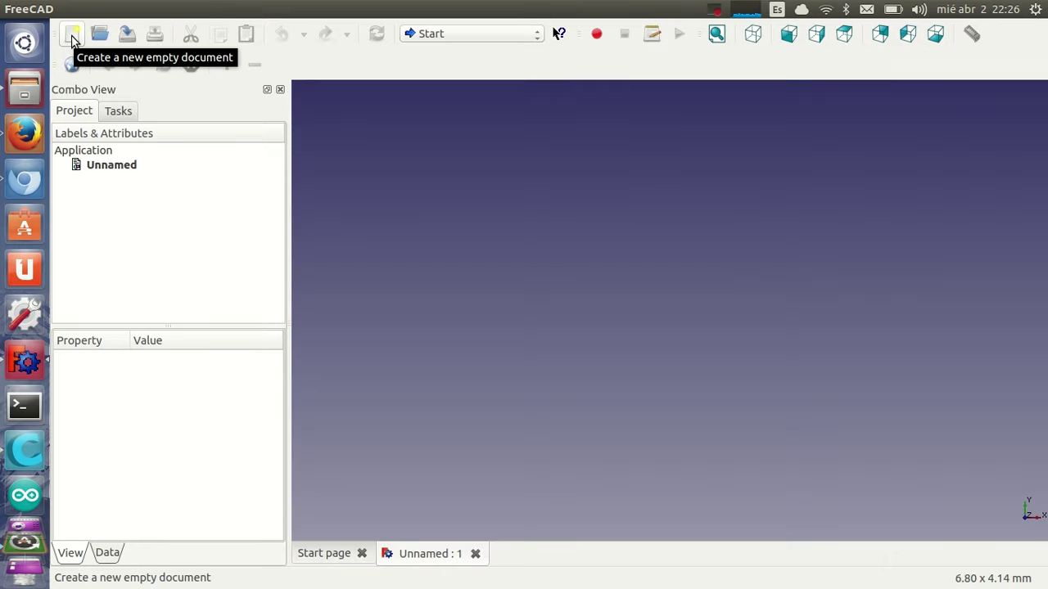
Choose the Part workbench from the workbench list
{"action": "left_click", "coordinate": [461, 34]}
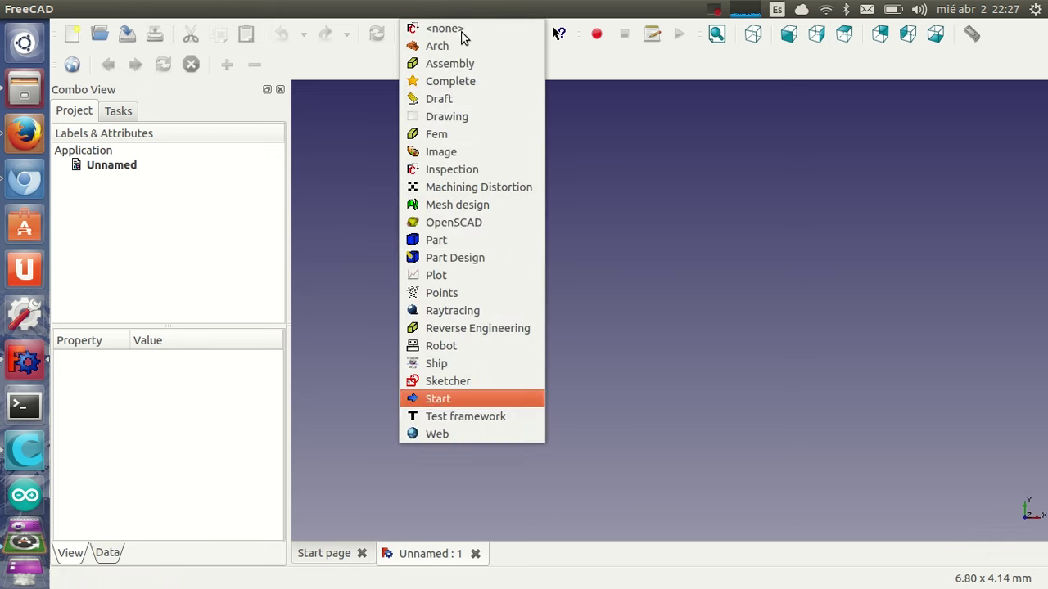
{"action": "left_click", "coordinate": [443, 243]}
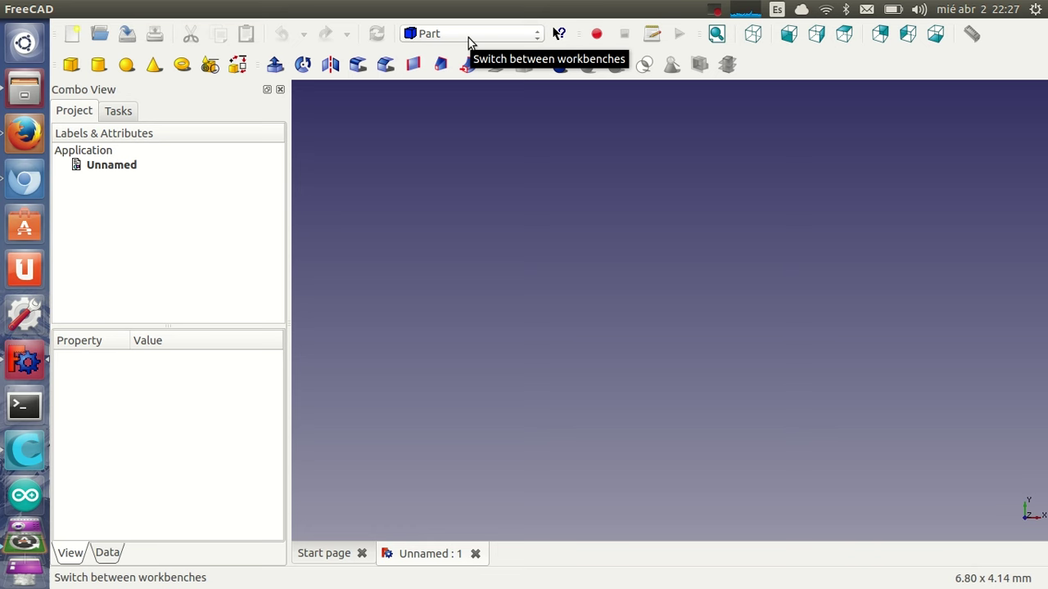
{"action": "left_click", "coordinate": [469, 37]}
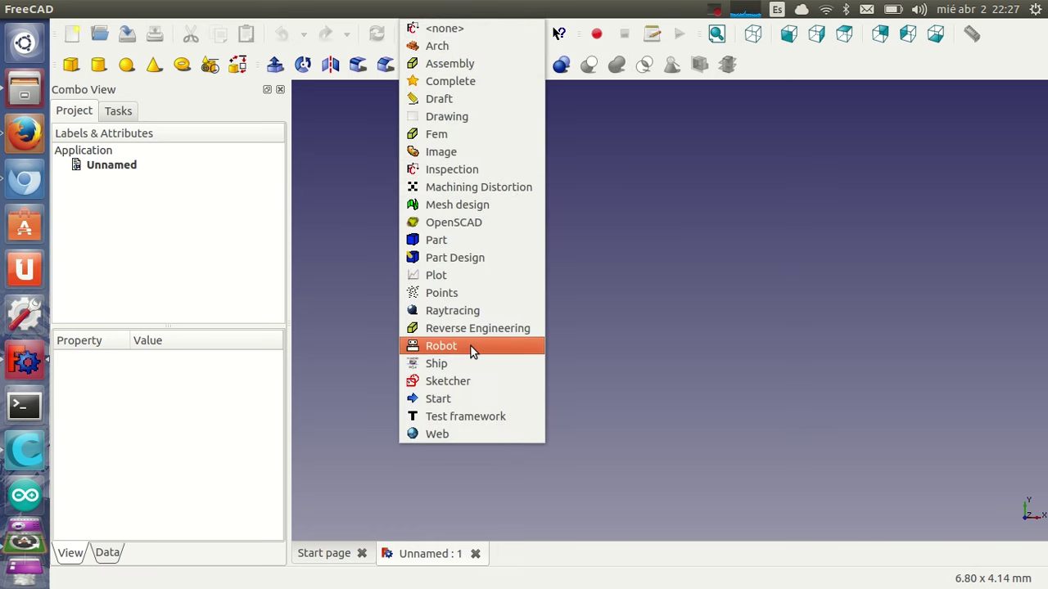
{"action": "left_click", "coordinate": [440, 242]}
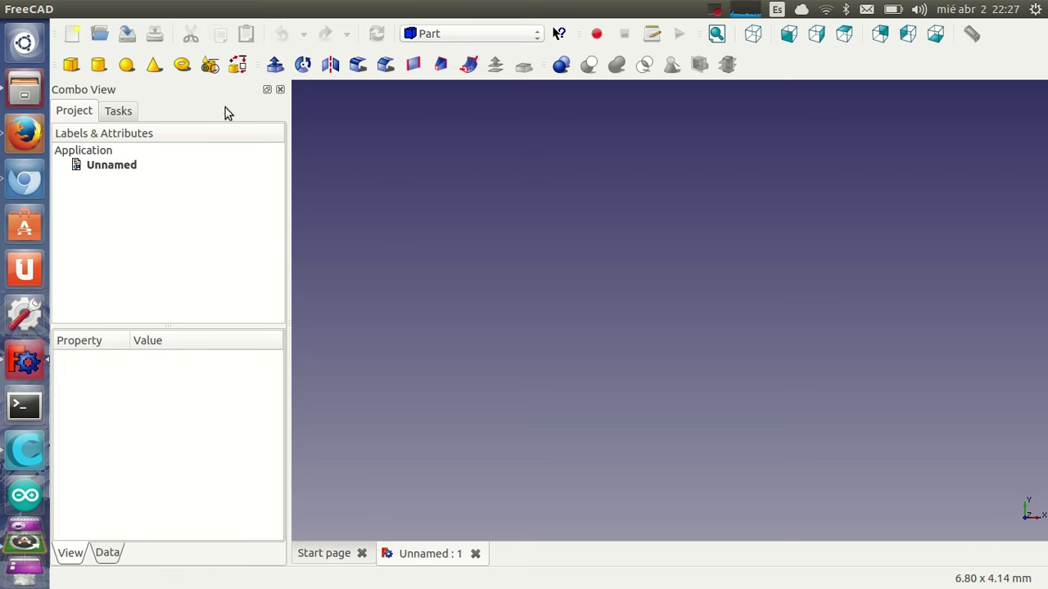
Add a Box cube and check it from the front and other standard views, ending in axonometric
{"action": "left_click", "coordinate": [71, 65]}
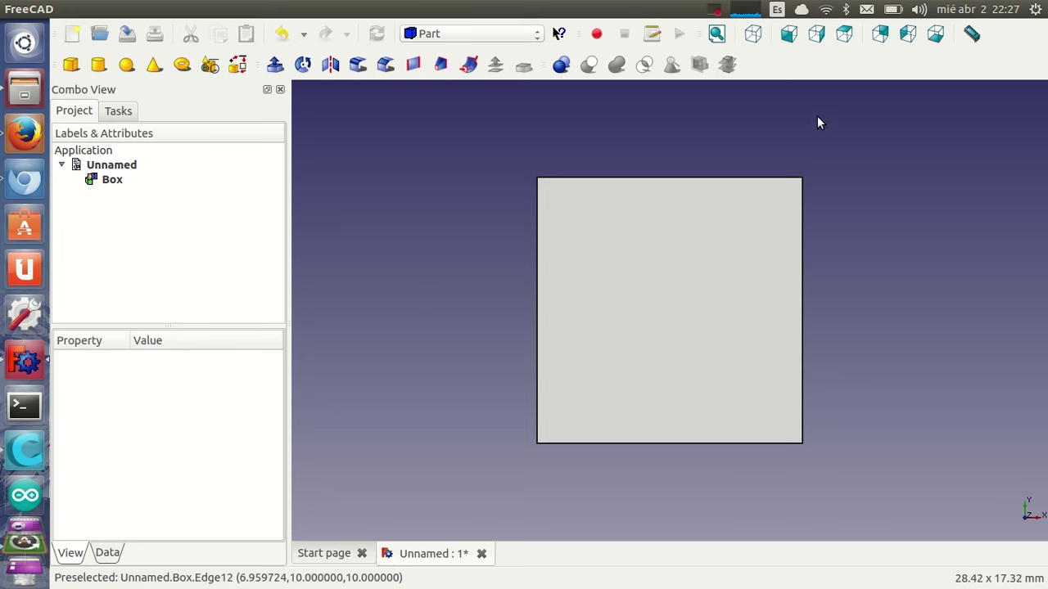
{"action": "left_click", "coordinate": [753, 32]}
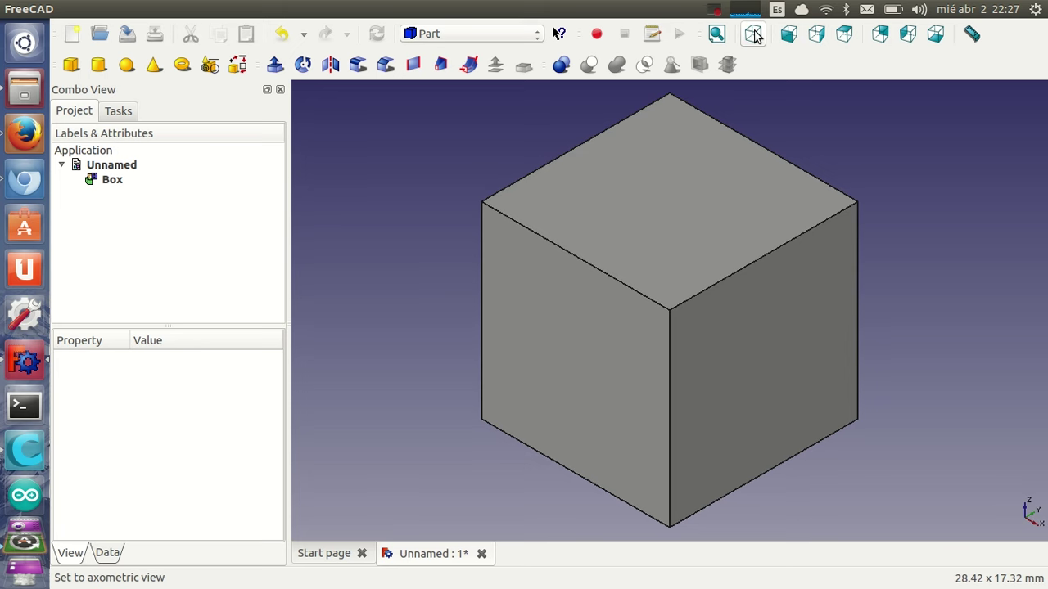
{"action": "left_click", "coordinate": [789, 33]}
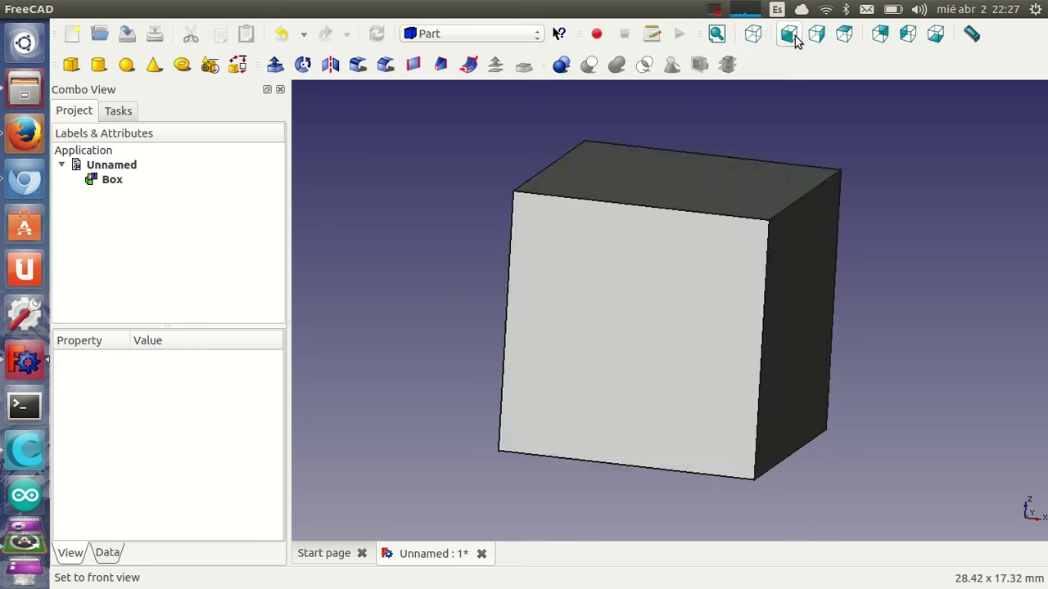
{"action": "left_click", "coordinate": [821, 37]}
{"action": "left_click", "coordinate": [882, 37]}
{"action": "left_click", "coordinate": [908, 37]}
{"action": "left_click", "coordinate": [784, 37]}
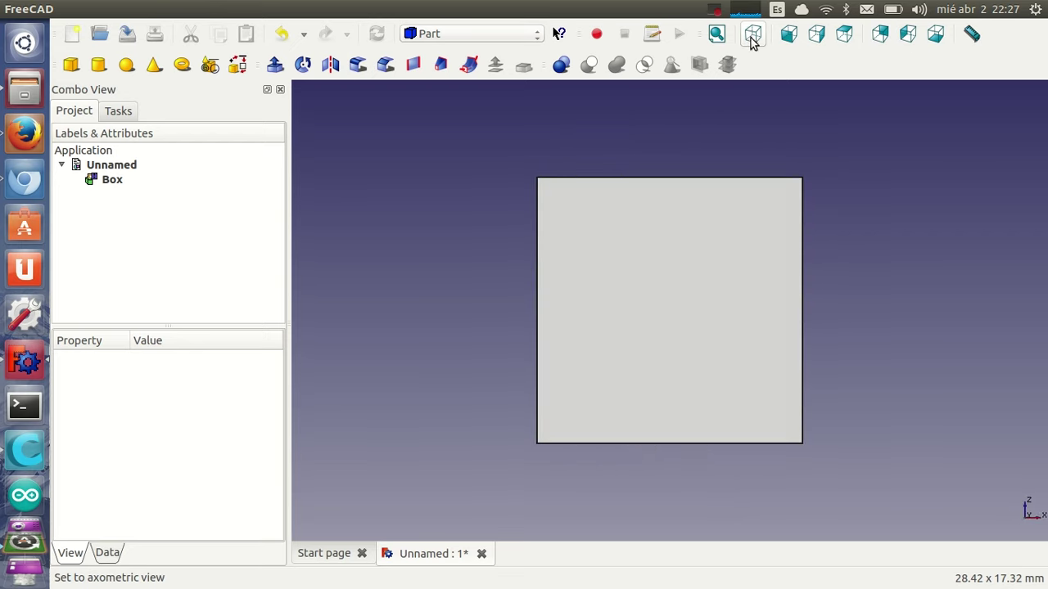
{"action": "left_click", "coordinate": [751, 37]}
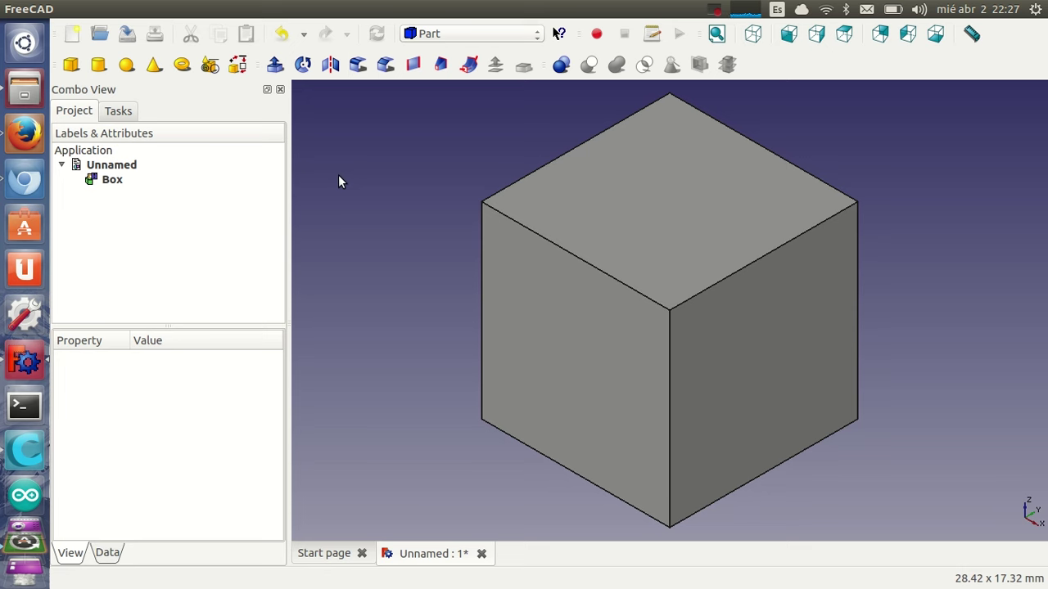
Set the 3D view's navigation style to Blender navigation from the context menu
{"action": "right_click", "coordinate": [338, 175]}
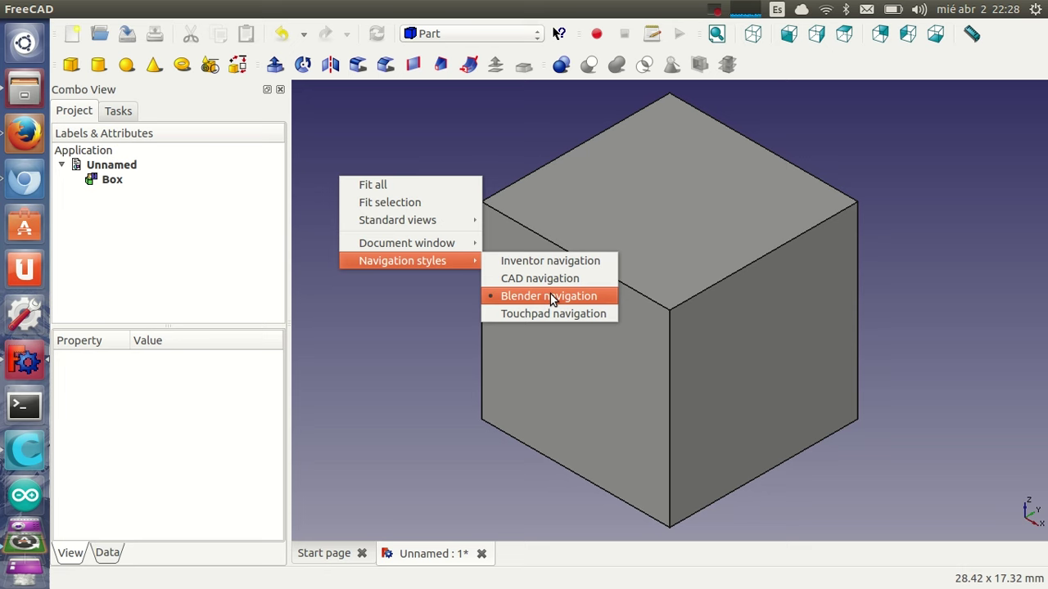
{"action": "left_click", "coordinate": [550, 296]}
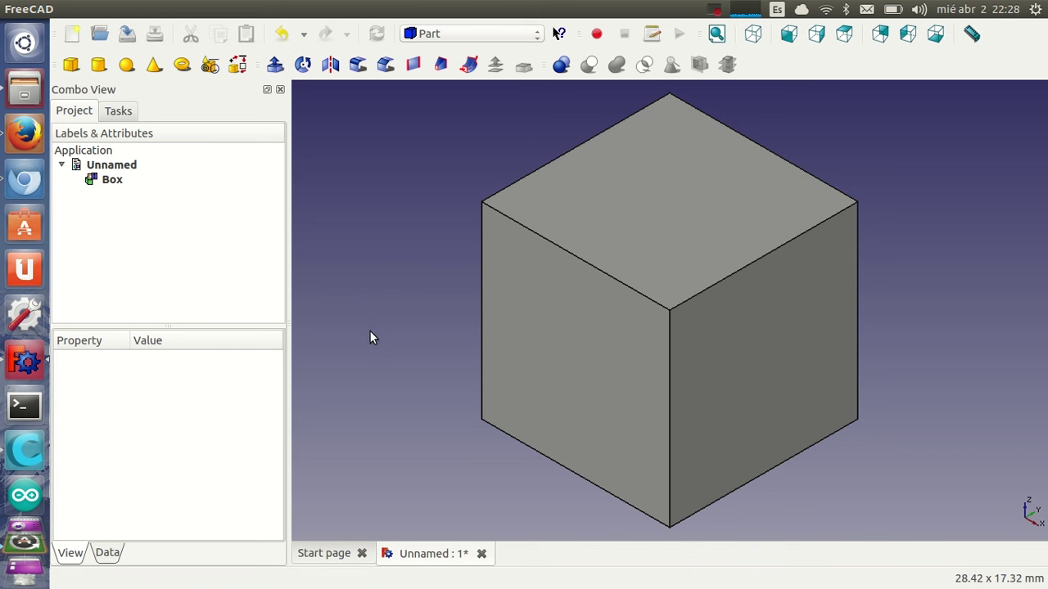
Orbit the cube, reset it to axonometric orientation, then pan it to the right
{"action": "mouse_move", "coordinate": [381, 290]}
{"action": "middle_mouse_down"}
{"action": "mouse_move", "coordinate": [433, 369]}
{"action": "mouse_move", "coordinate": [592, 241]}
{"action": "mouse_move", "coordinate": [439, 209]}
{"action": "mouse_move", "coordinate": [503, 431]}
{"action": "mouse_move", "coordinate": [695, 298]}
{"action": "mouse_move", "coordinate": [533, 356]}
{"action": "mouse_move", "coordinate": [770, 336]}
{"action": "mouse_move", "coordinate": [633, 191]}
{"action": "mouse_move", "coordinate": [414, 250]}
{"action": "mouse_move", "coordinate": [458, 362]}
{"action": "mouse_move", "coordinate": [651, 346]}
{"action": "mouse_move", "coordinate": [515, 341]}
{"action": "middle_mouse_up"}
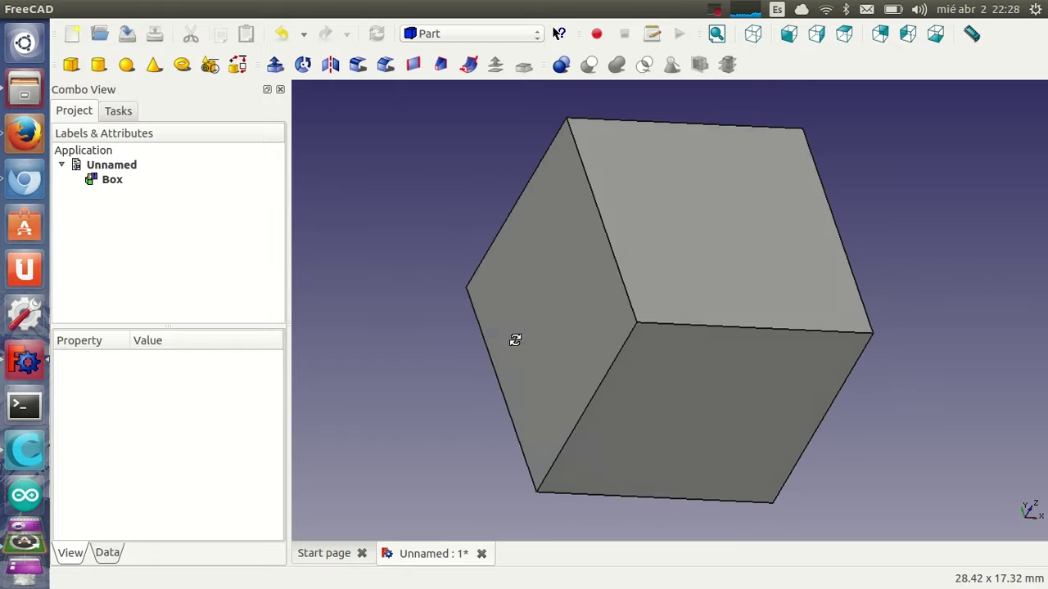
{"action": "mouse_move", "coordinate": [470, 297]}
{"action": "middle_mouse_down"}
{"action": "mouse_move", "coordinate": [473, 439]}
{"action": "mouse_move", "coordinate": [508, 282]}
{"action": "mouse_move", "coordinate": [400, 346]}
{"action": "mouse_move", "coordinate": [598, 339]}
{"action": "mouse_move", "coordinate": [654, 270]}
{"action": "middle_mouse_up"}
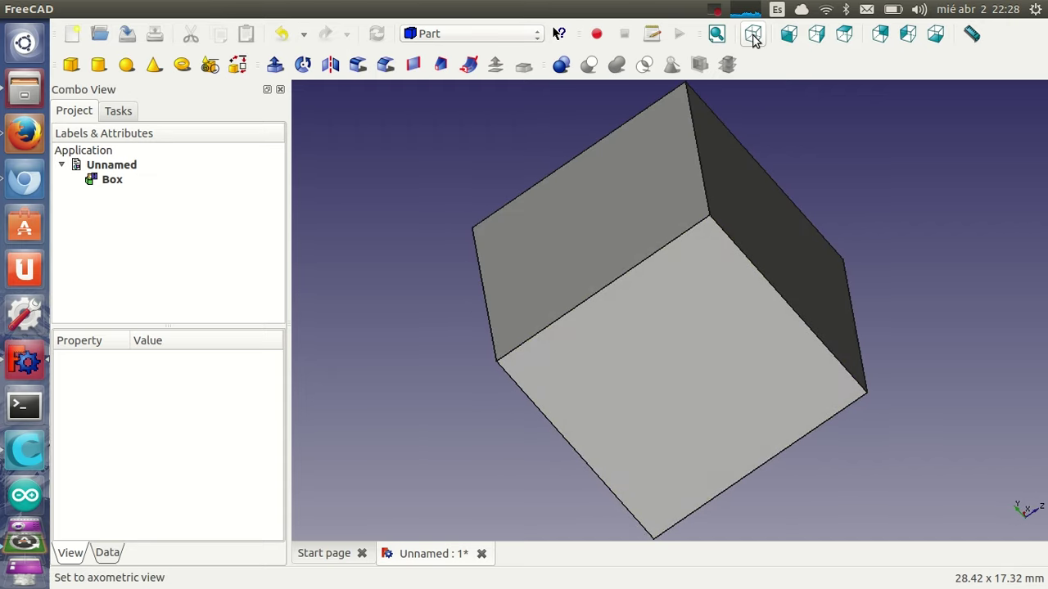
{"action": "left_click", "coordinate": [753, 37]}
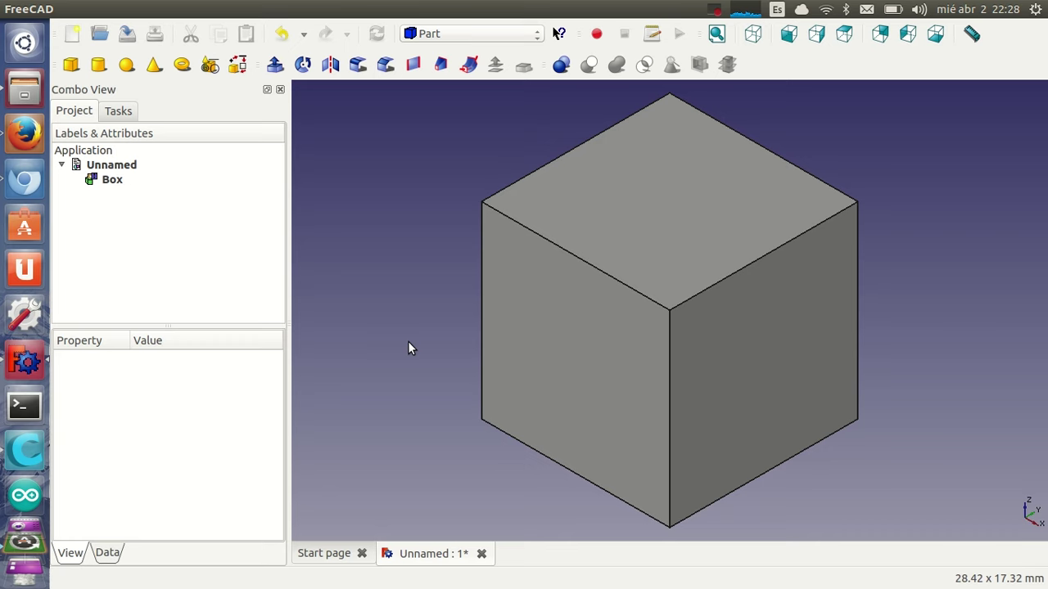
{"action": "mouse_move", "coordinate": [410, 342]}
{"action": "middle_mouse_down"}
{"action": "mouse_move", "coordinate": [562, 358]}
{"action": "mouse_move", "coordinate": [379, 393]}
{"action": "mouse_move", "coordinate": [460, 204]}
{"action": "mouse_move", "coordinate": [559, 388]}
{"action": "mouse_move", "coordinate": [237, 381]}
{"action": "mouse_move", "coordinate": [519, 217]}
{"action": "mouse_move", "coordinate": [393, 361]}
{"action": "mouse_move", "coordinate": [725, 432]}
{"action": "mouse_move", "coordinate": [472, 289]}
{"action": "mouse_move", "coordinate": [718, 406]}
{"action": "mouse_move", "coordinate": [816, 319]}
{"action": "middle_mouse_up"}
Fit the whole box in view, then zoom out and back in with the mouse wheel
{"action": "left_click", "coordinate": [717, 34]}
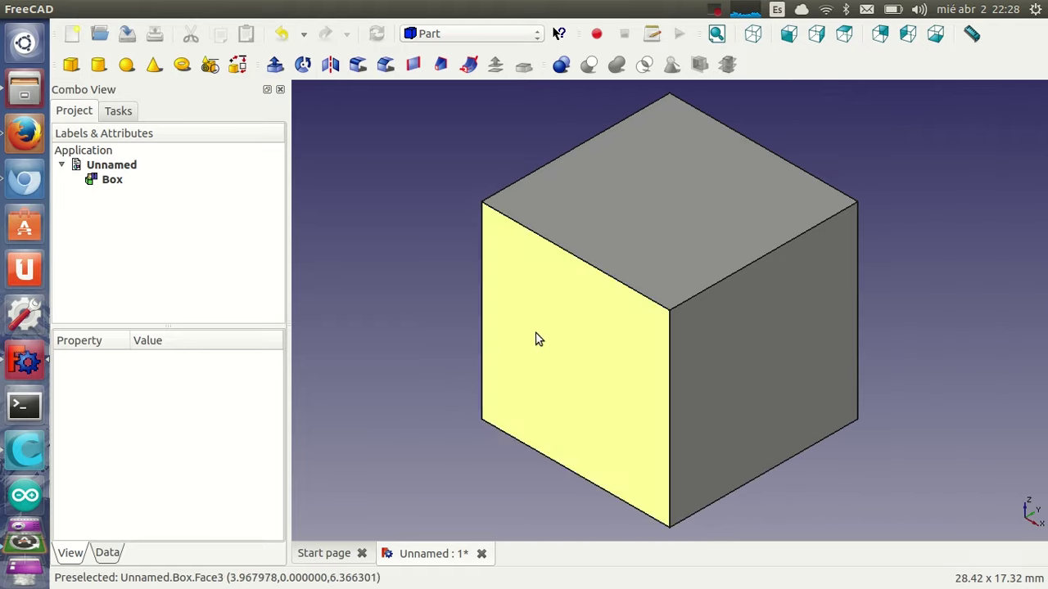
{"action": "scroll", "coordinate": [399, 329], "scroll_direction": "down", "scroll_amount": 3}
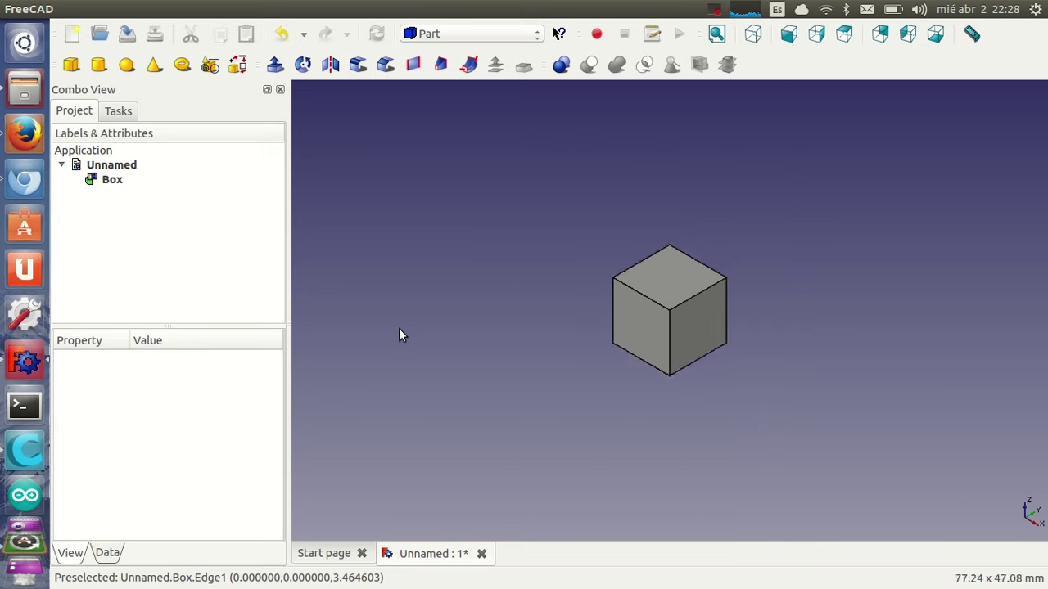
{"action": "scroll", "coordinate": [398, 329], "scroll_direction": "down", "scroll_amount": 3}
{"action": "scroll", "coordinate": [399, 329], "scroll_direction": "up", "scroll_amount": 3}
{"action": "scroll", "coordinate": [453, 368], "scroll_direction": "up", "scroll_amount": 5}
{"action": "scroll", "coordinate": [454, 370], "scroll_direction": "down", "scroll_amount": 4}
{"action": "scroll", "coordinate": [448, 371], "scroll_direction": "down", "scroll_amount": 3}
{"action": "scroll", "coordinate": [445, 374], "scroll_direction": "up", "scroll_amount": 4}
{"action": "scroll", "coordinate": [443, 377], "scroll_direction": "down", "scroll_amount": 2}
{"action": "scroll", "coordinate": [441, 376], "scroll_direction": "down", "scroll_amount": 2}
{"action": "scroll", "coordinate": [439, 375], "scroll_direction": "up", "scroll_amount": 4}
{"action": "scroll", "coordinate": [435, 374], "scroll_direction": "up", "scroll_amount": 1}
{"action": "scroll", "coordinate": [434, 375], "scroll_direction": "down", "scroll_amount": 2}
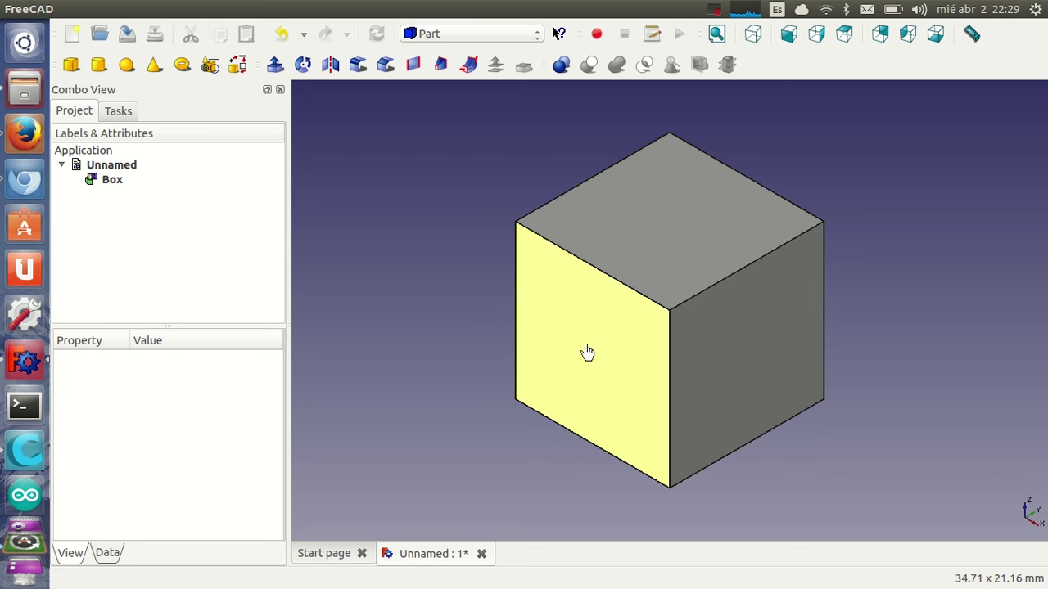
Pick the box's left face and top edges, then select the whole box and clear it
{"action": "left_click", "coordinate": [587, 349]}
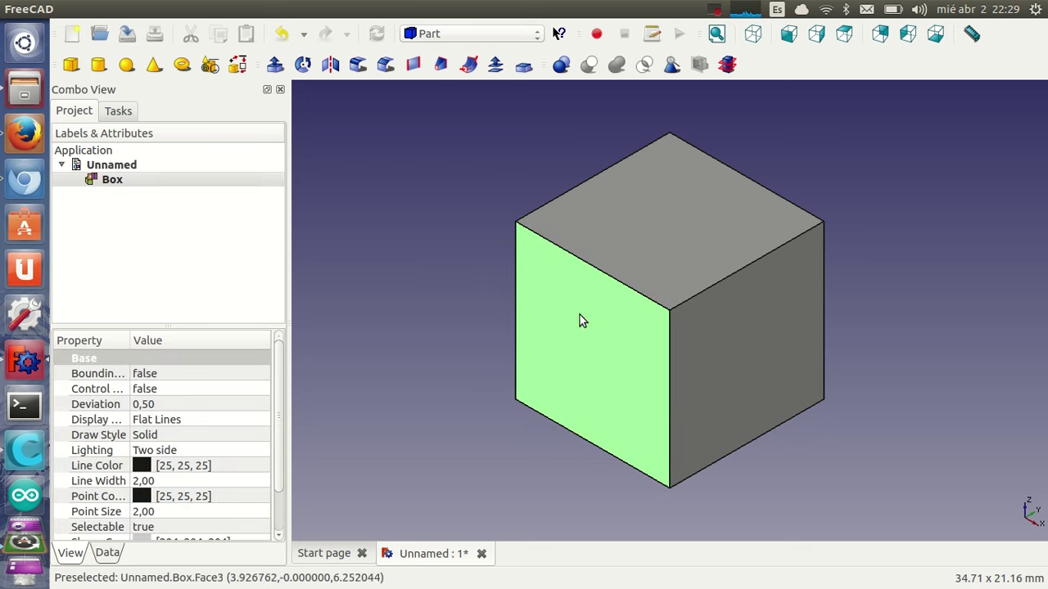
{"action": "left_click", "coordinate": [590, 263]}
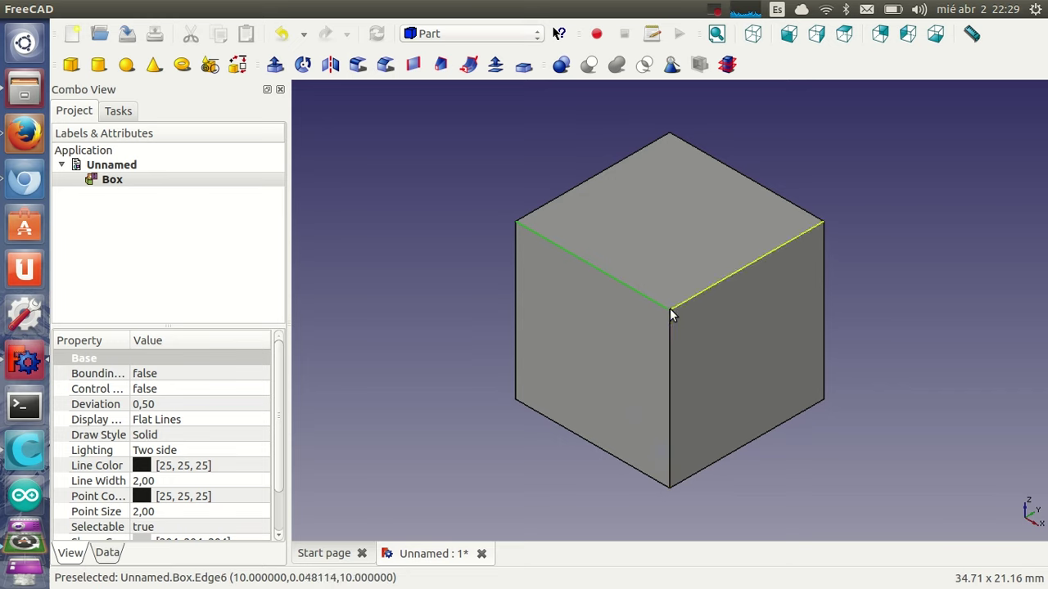
{"action": "scroll", "coordinate": [524, 238], "scroll_direction": "up", "scroll_amount": 4}
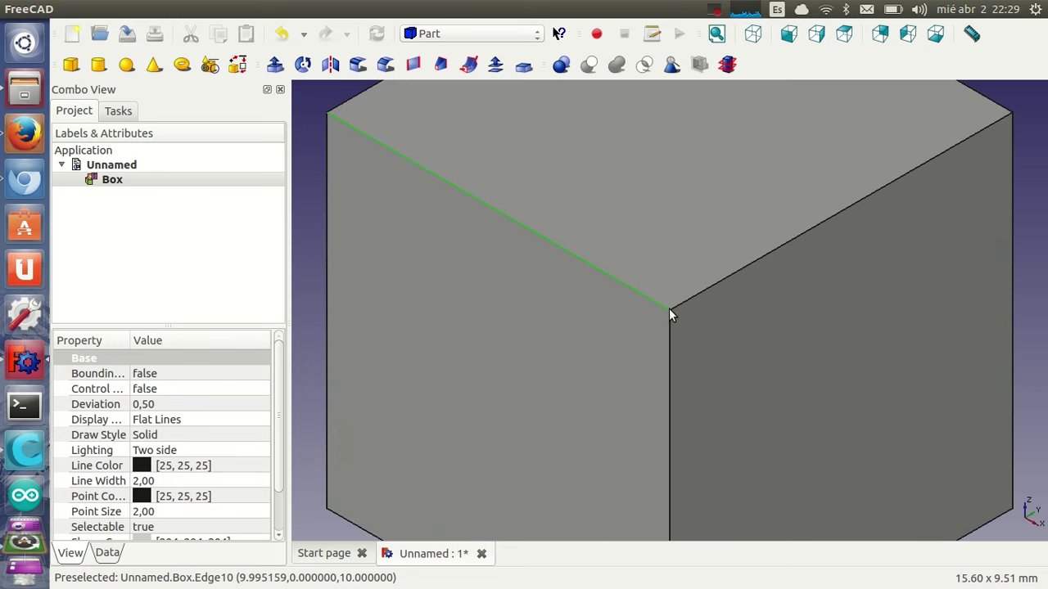
{"action": "double_click", "coordinate": [669, 307]}
{"action": "left_click", "coordinate": [672, 315]}
{"action": "left_click", "coordinate": [671, 309]}
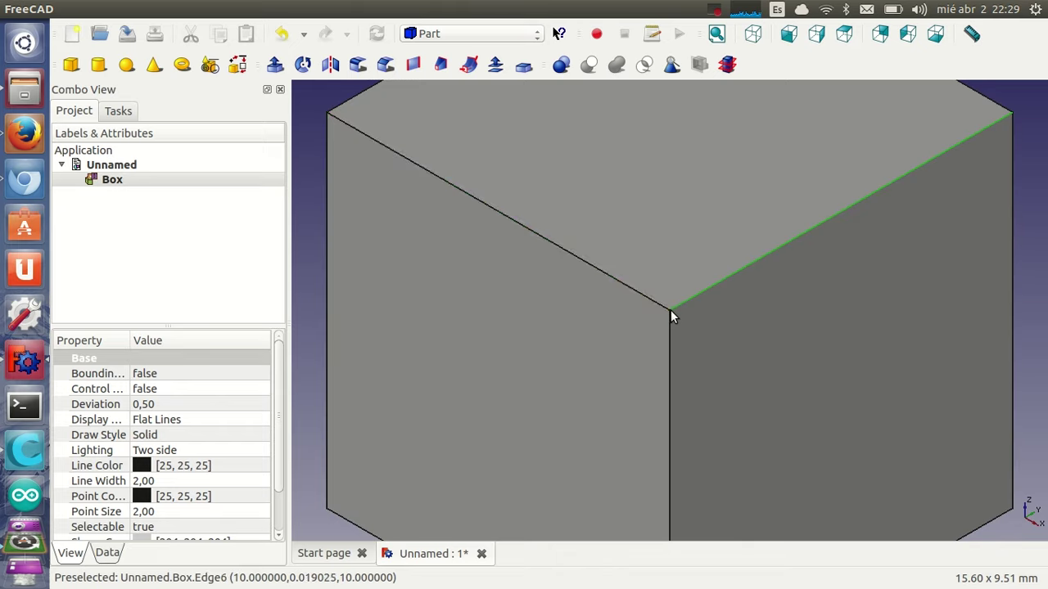
{"action": "left_click", "coordinate": [668, 307]}
{"action": "double_click", "coordinate": [668, 311]}
{"action": "left_click", "coordinate": [669, 315]}
Orbit and zoom around the cube to view it from new angles
{"action": "scroll", "coordinate": [671, 318], "scroll_direction": "down", "scroll_amount": 5}
{"action": "middle_click_drag", "start_coordinate": [682, 319], "coordinate": [648, 306]}
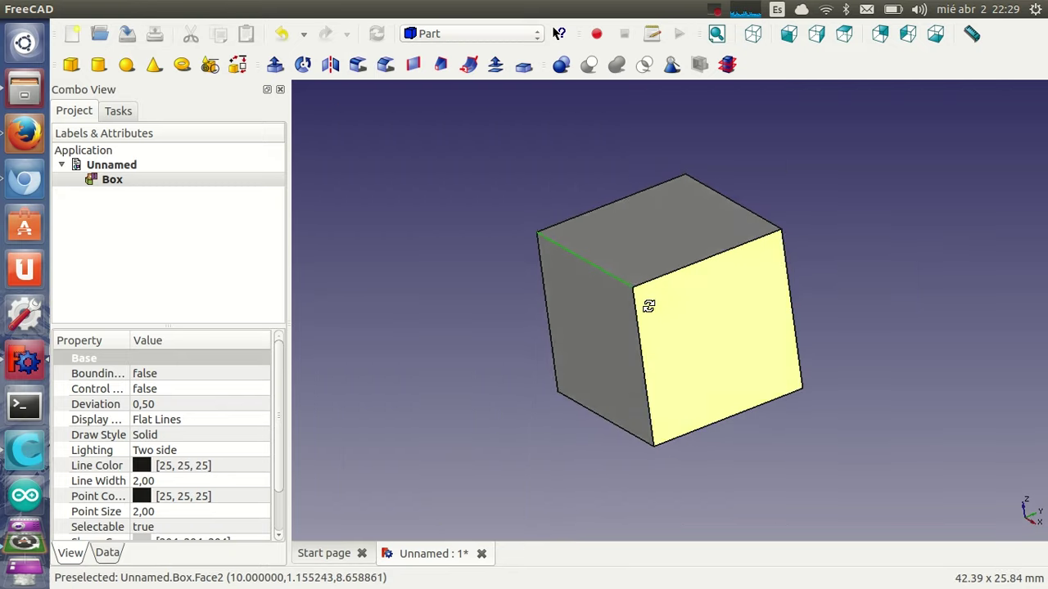
{"action": "scroll", "coordinate": [646, 303], "scroll_direction": "up", "scroll_amount": 5}
{"action": "scroll", "coordinate": [590, 282], "scroll_direction": "up", "scroll_amount": 2}
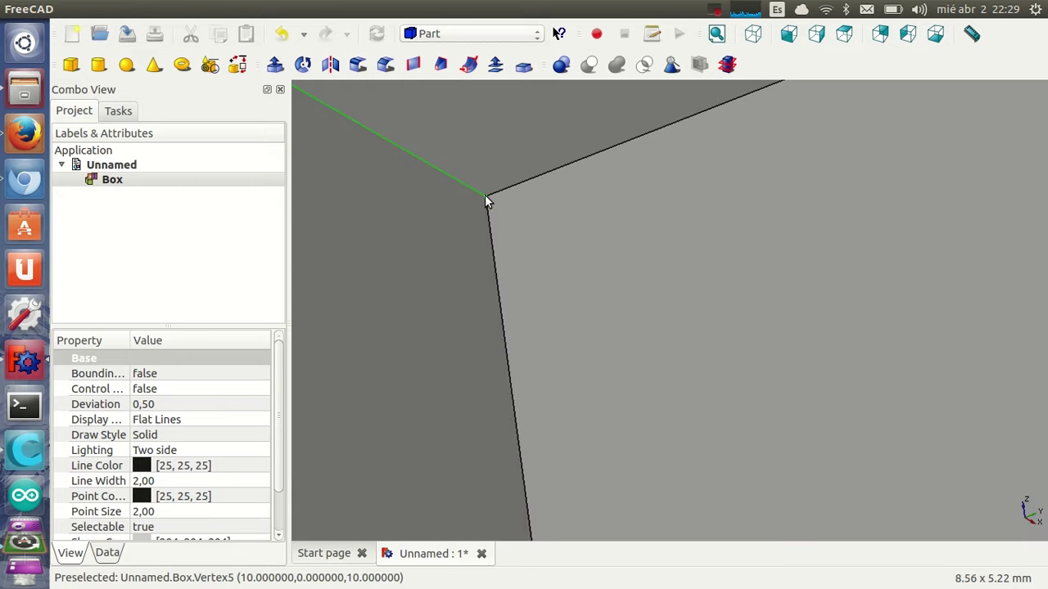
{"action": "scroll", "coordinate": [491, 217], "scroll_direction": "down", "scroll_amount": 2}
{"action": "scroll", "coordinate": [557, 287], "scroll_direction": "down", "scroll_amount": 3}
{"action": "scroll", "coordinate": [646, 317], "scroll_direction": "down", "scroll_amount": 1}
{"action": "mouse_move", "coordinate": [663, 322]}
{"action": "middle_mouse_down"}
{"action": "mouse_move", "coordinate": [601, 306]}
{"action": "mouse_move", "coordinate": [648, 320]}
{"action": "middle_mouse_up"}
{"action": "scroll", "coordinate": [398, 290], "scroll_direction": "down", "scroll_amount": 1}
{"action": "scroll", "coordinate": [394, 292], "scroll_direction": "down", "scroll_amount": 1}
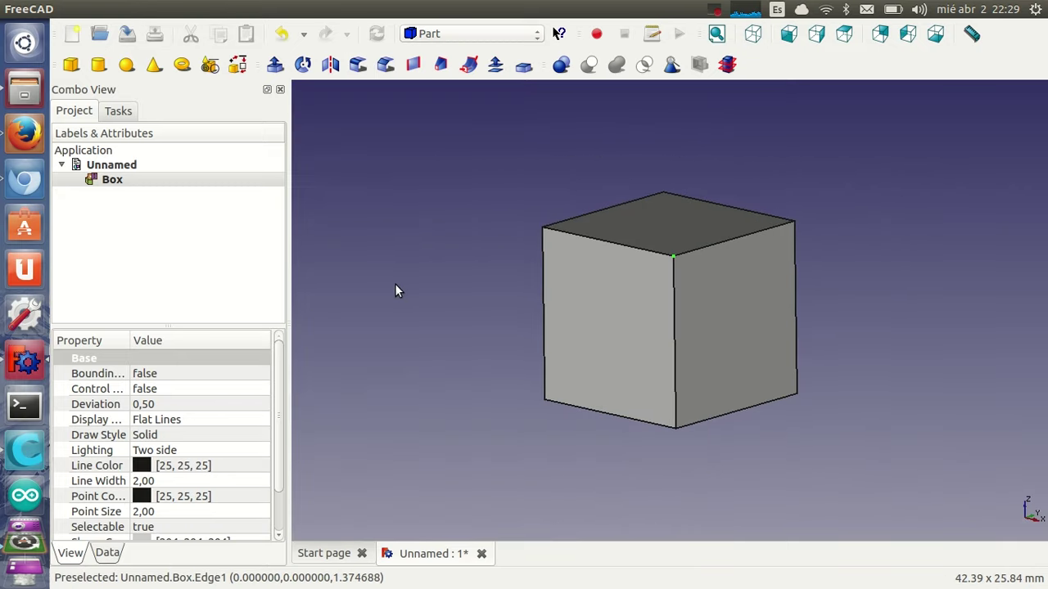
{"action": "scroll", "coordinate": [670, 283], "scroll_direction": "up", "scroll_amount": 2}
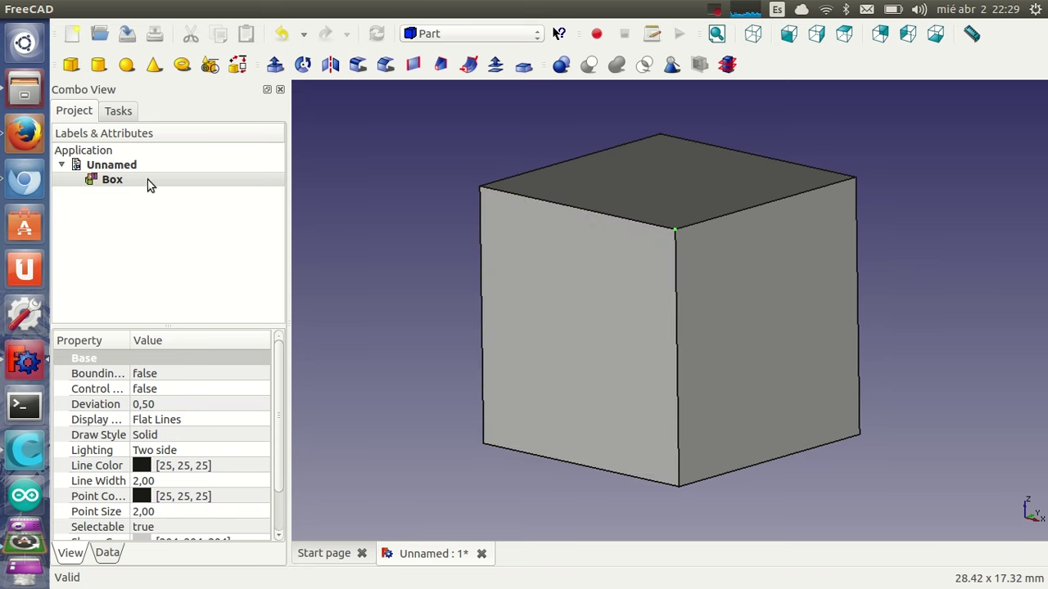
Select Box in the tree and show its Data properties: Length, Width, Height 10,00 mm
{"action": "left_click", "coordinate": [111, 182]}
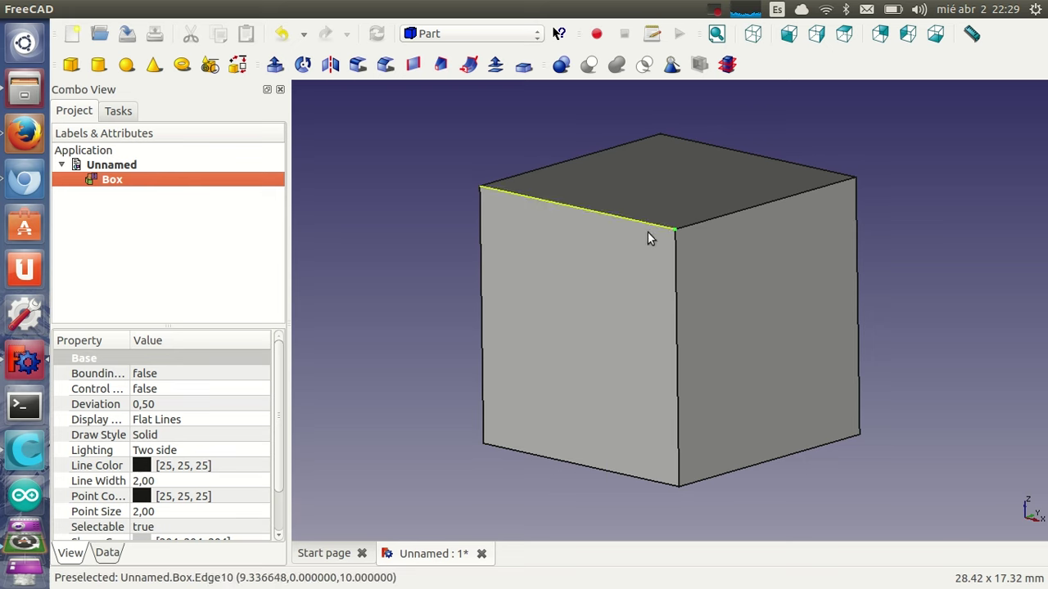
{"action": "left_click", "coordinate": [107, 554]}
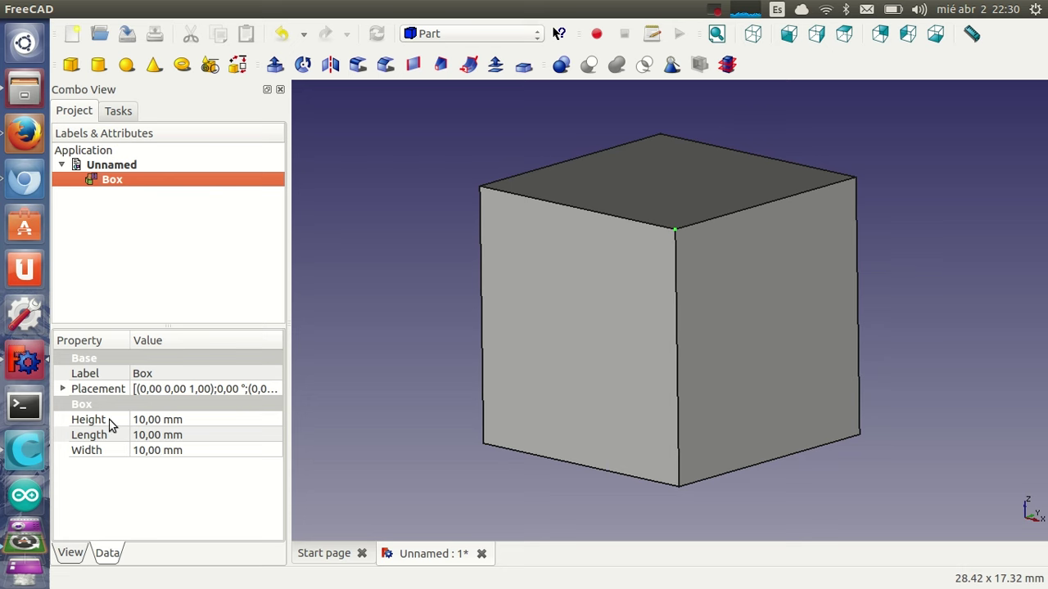
Set the box Height to 40 mm and fit the taller box in axonometric view
{"action": "left_click", "coordinate": [146, 419]}
{"action": "left_click", "coordinate": [146, 420]}
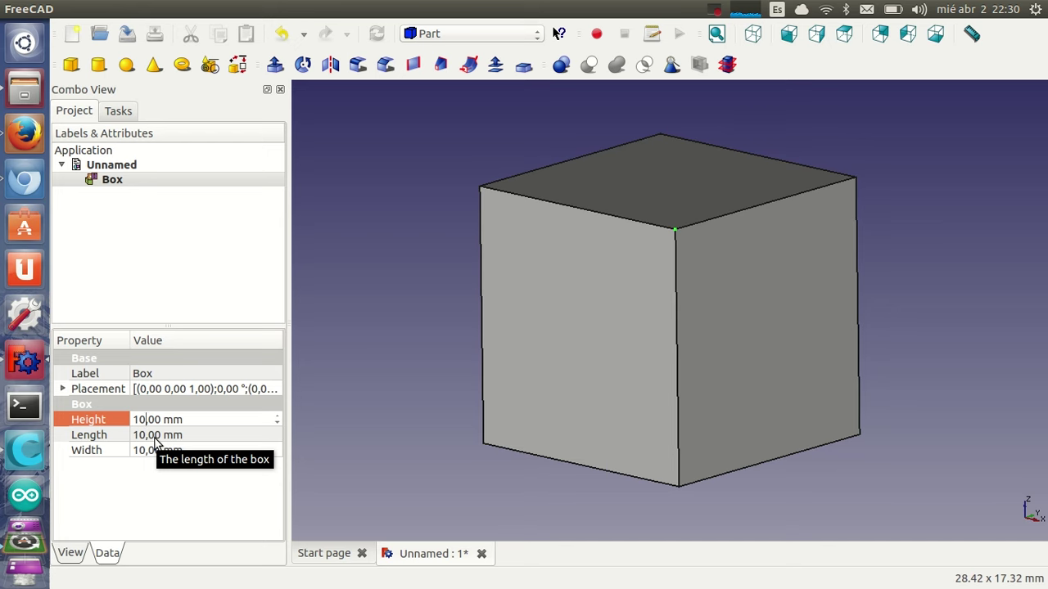
{"action": "key", "text": "BackSpace"}
{"action": "key", "text": "BackSpace"}
{"action": "type", "text": "40"}
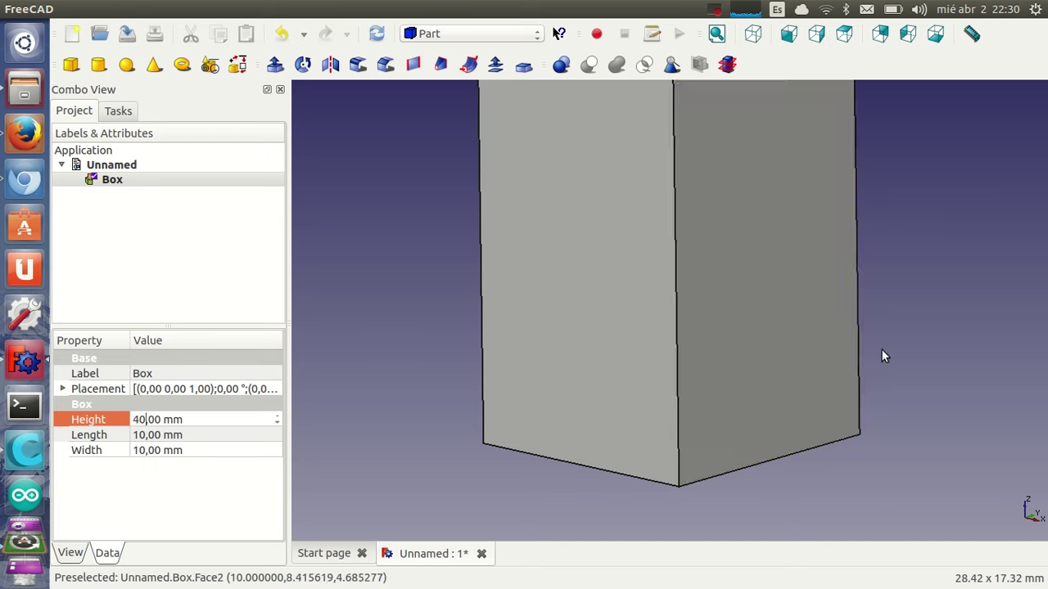
{"action": "left_click", "coordinate": [717, 33]}
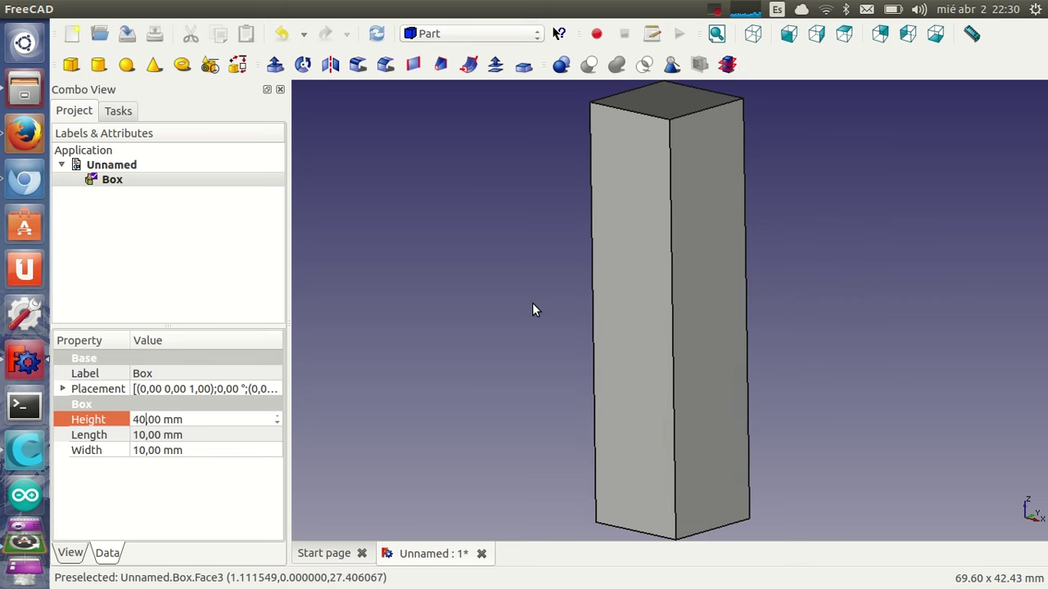
{"action": "left_click", "coordinate": [753, 33]}
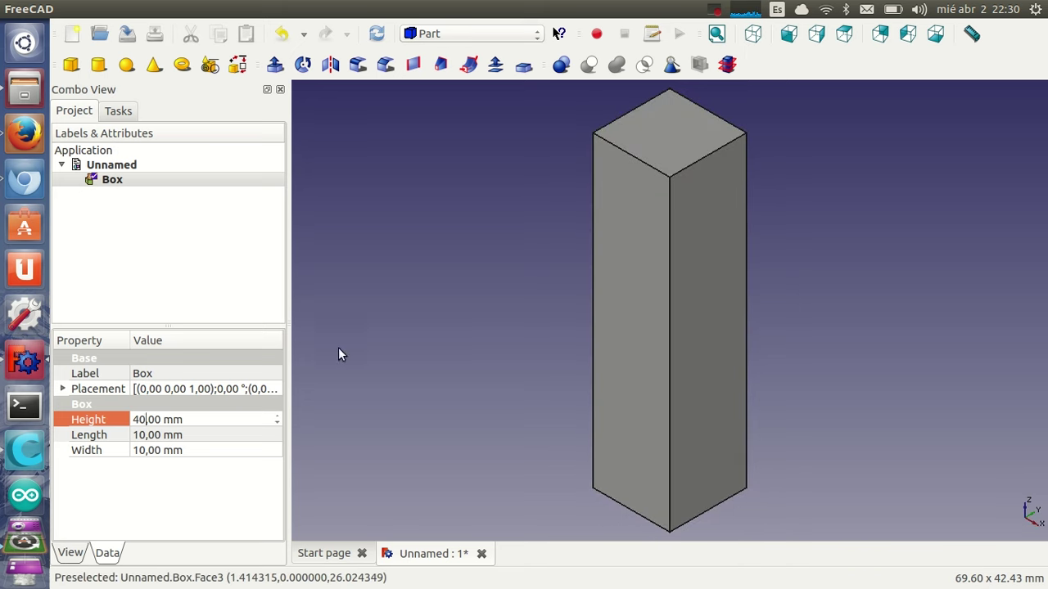
Set the box Length to 30 mm and increase its Width value
{"action": "left_click", "coordinate": [142, 435]}
{"action": "left_click", "coordinate": [142, 436]}
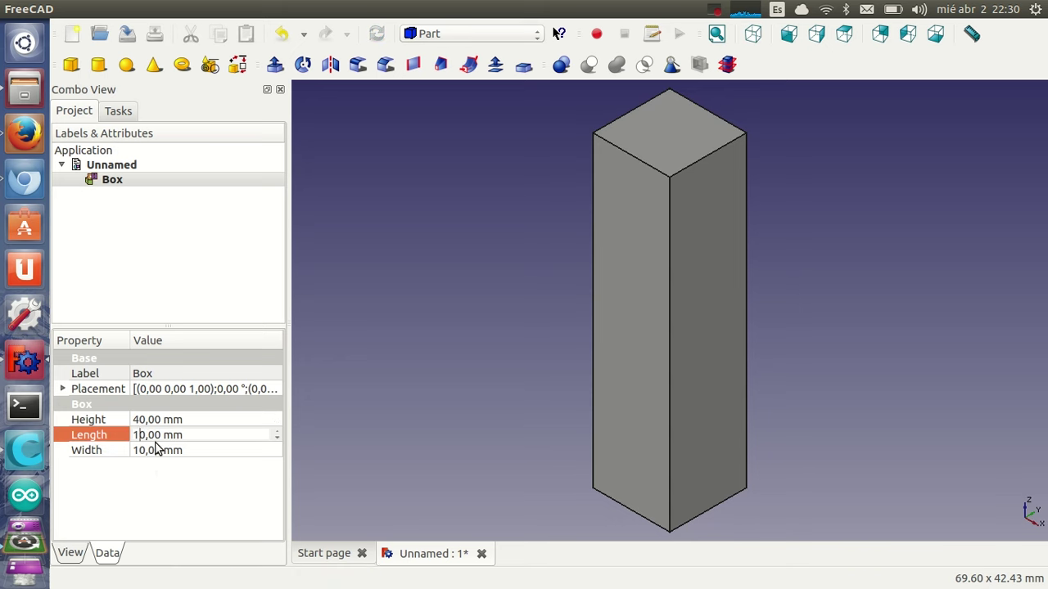
{"action": "key", "text": "BackSpace"}
{"action": "type", "text": "3"}
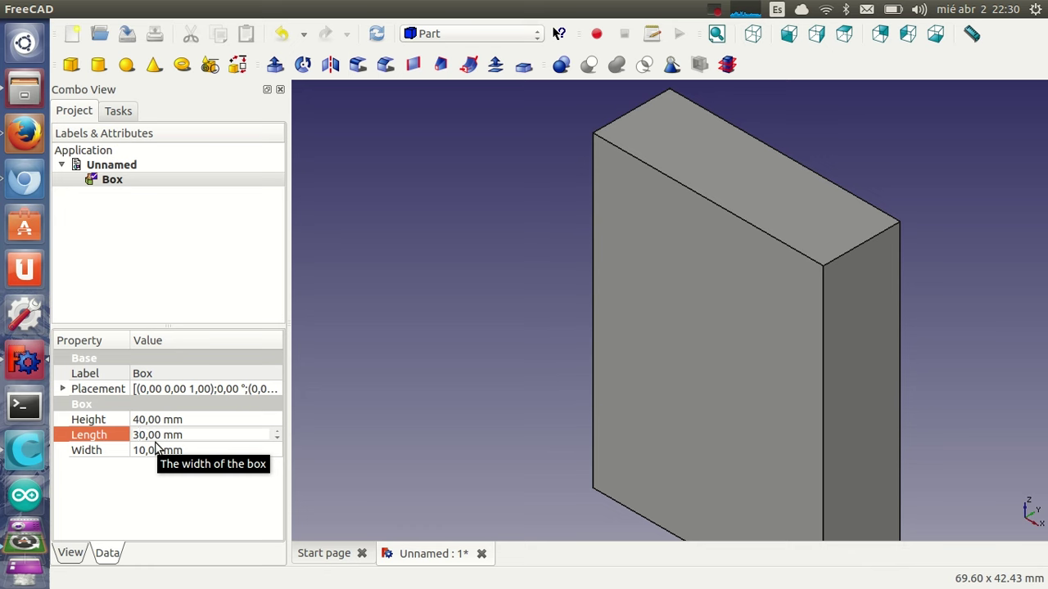
{"action": "left_click", "coordinate": [140, 452]}
{"action": "left_click", "coordinate": [137, 450]}
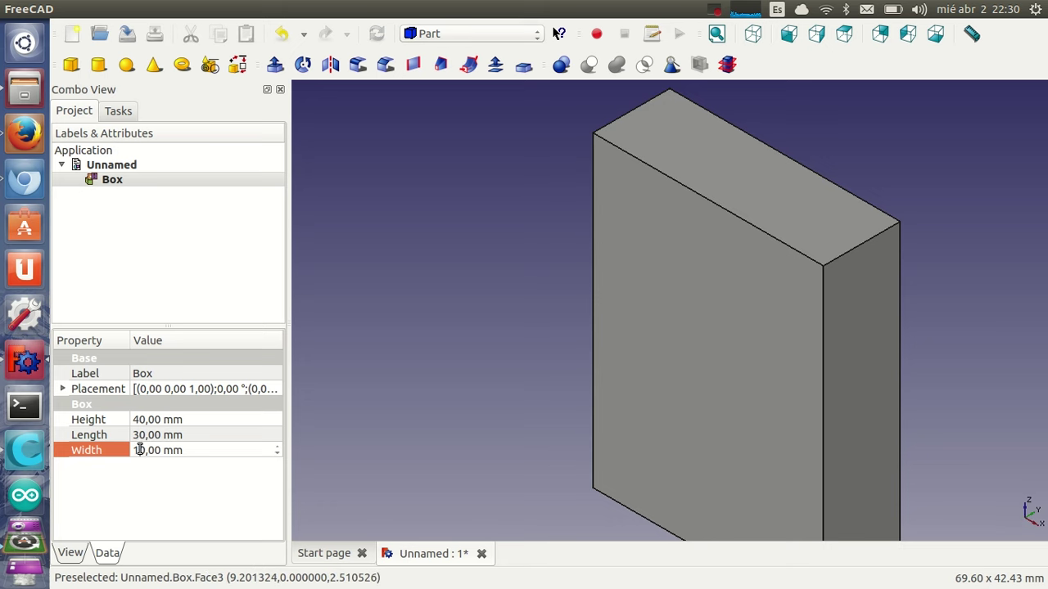
{"action": "scroll", "coordinate": [143, 452], "scroll_direction": "up", "scroll_amount": 10}
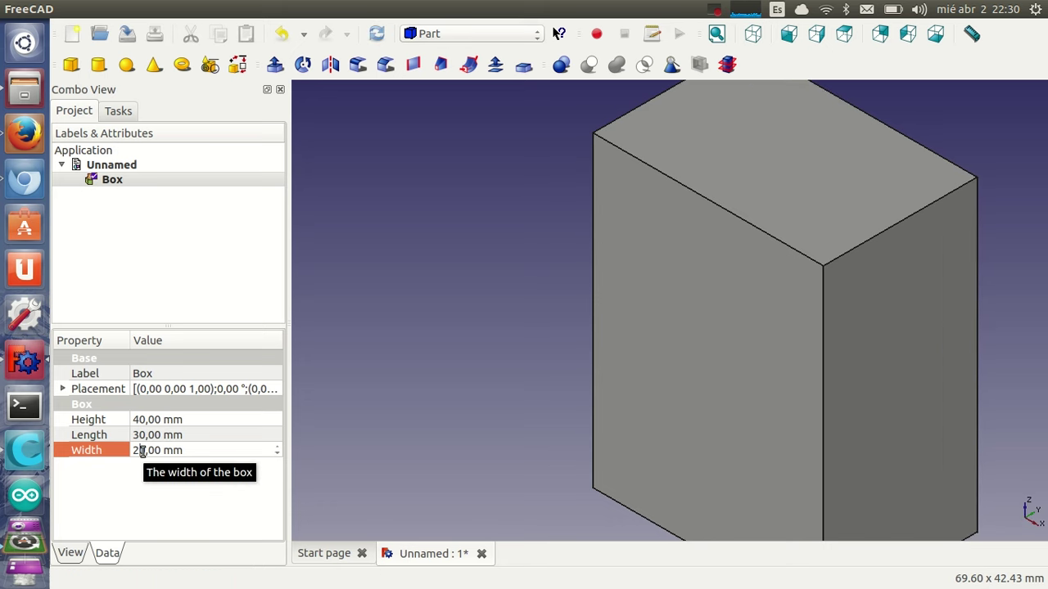
Fit and orbit the 40×30×20 mm box, then select Box and open the File menu
{"action": "left_click", "coordinate": [716, 37]}
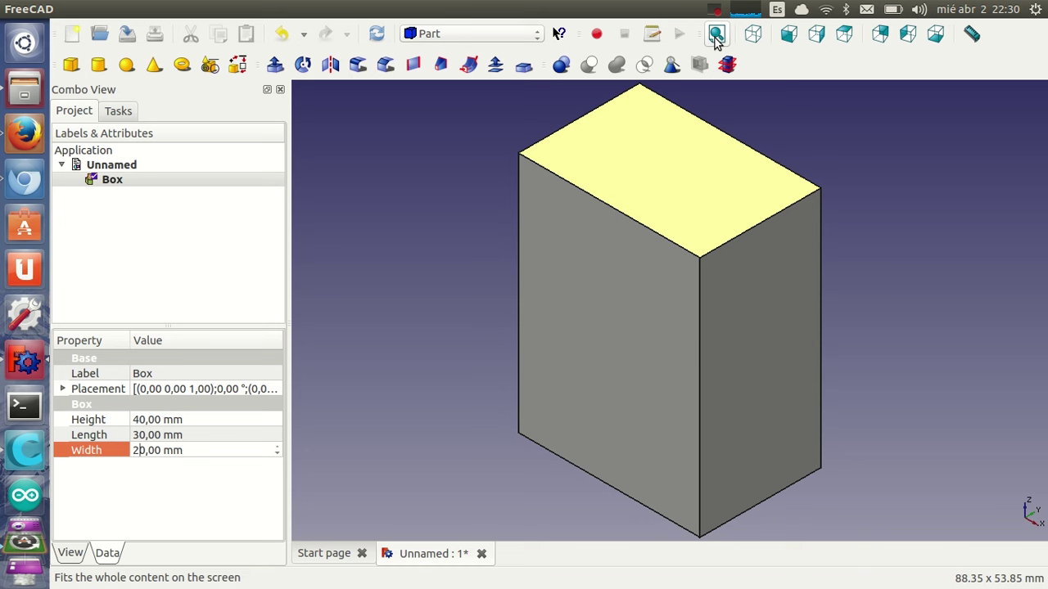
{"action": "mouse_move", "coordinate": [480, 432]}
{"action": "middle_mouse_down"}
{"action": "mouse_move", "coordinate": [401, 290]}
{"action": "mouse_move", "coordinate": [561, 393]}
{"action": "mouse_move", "coordinate": [510, 447]}
{"action": "middle_mouse_up"}
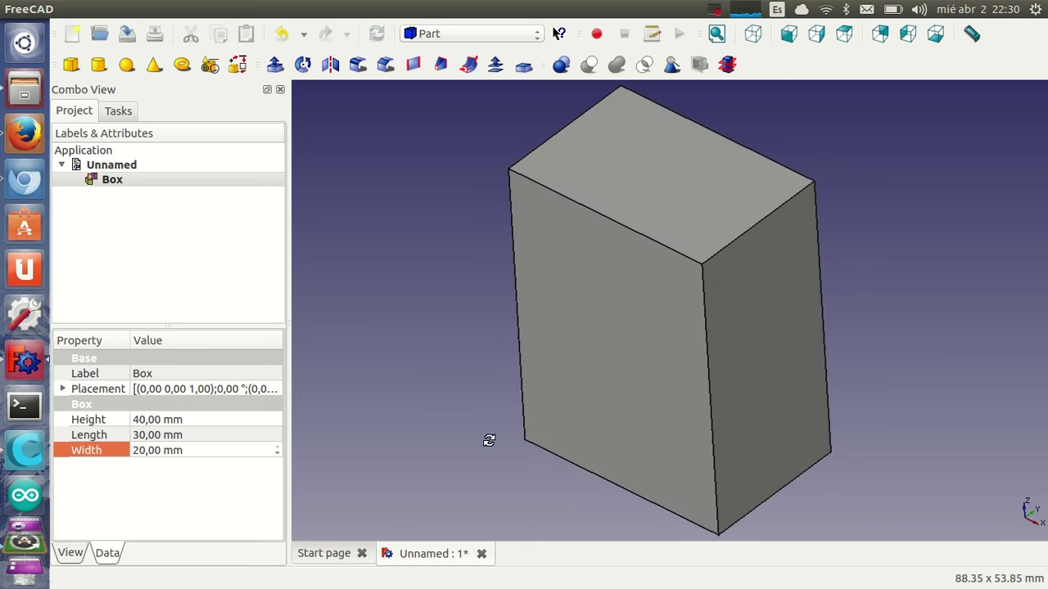
{"action": "mouse_move", "coordinate": [477, 355]}
{"action": "middle_mouse_down"}
{"action": "mouse_move", "coordinate": [430, 320]}
{"action": "mouse_move", "coordinate": [375, 300]}
{"action": "mouse_move", "coordinate": [466, 349]}
{"action": "middle_mouse_up"}
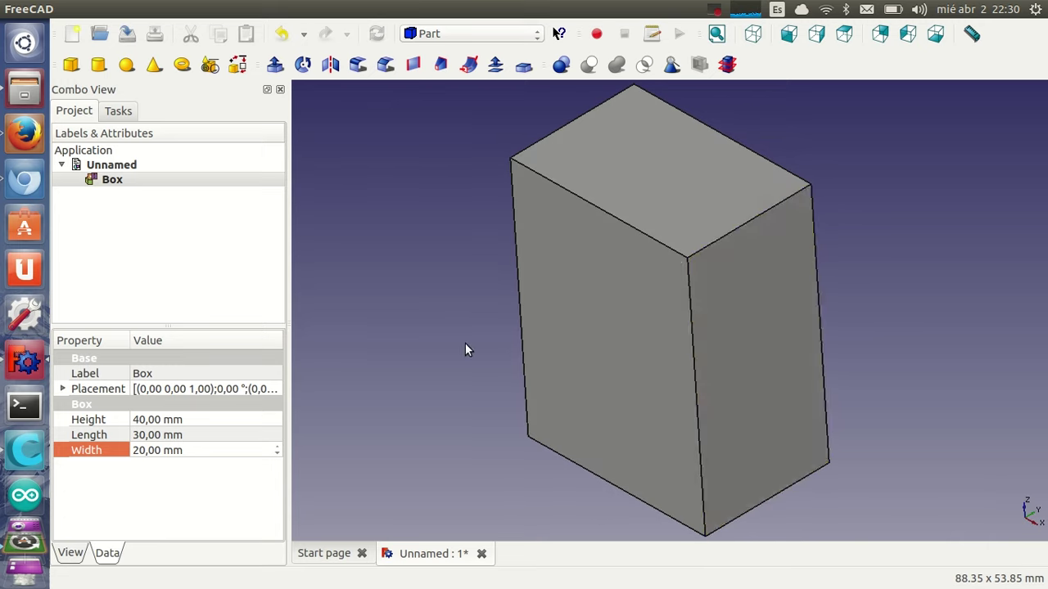
{"action": "mouse_move", "coordinate": [807, 245]}
{"action": "middle_mouse_down"}
{"action": "mouse_move", "coordinate": [881, 156]}
{"action": "mouse_move", "coordinate": [899, 168]}
{"action": "middle_mouse_up"}
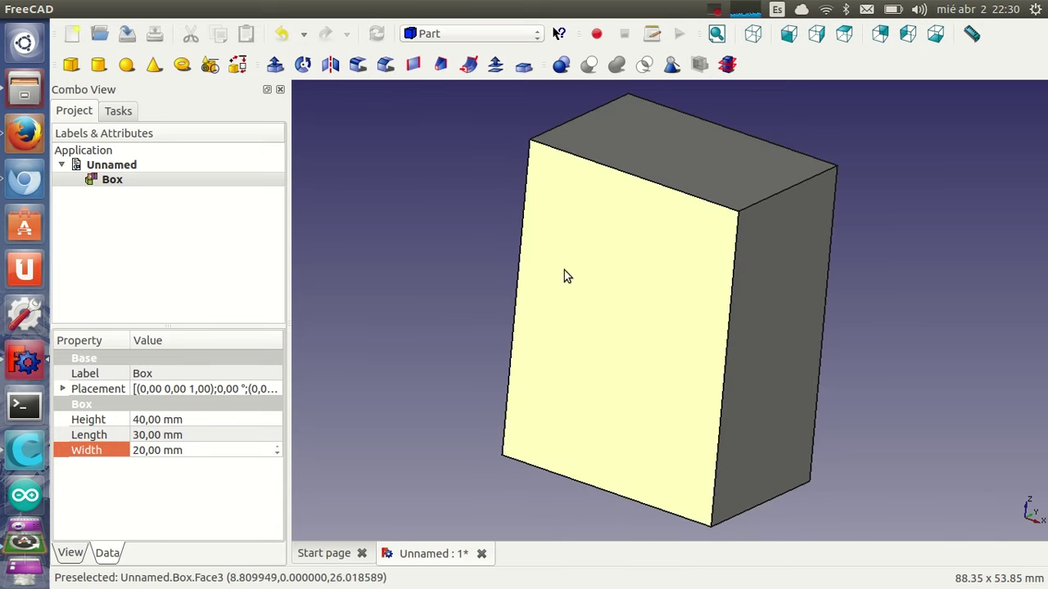
{"action": "middle_click_drag", "start_coordinate": [438, 227], "coordinate": [433, 281]}
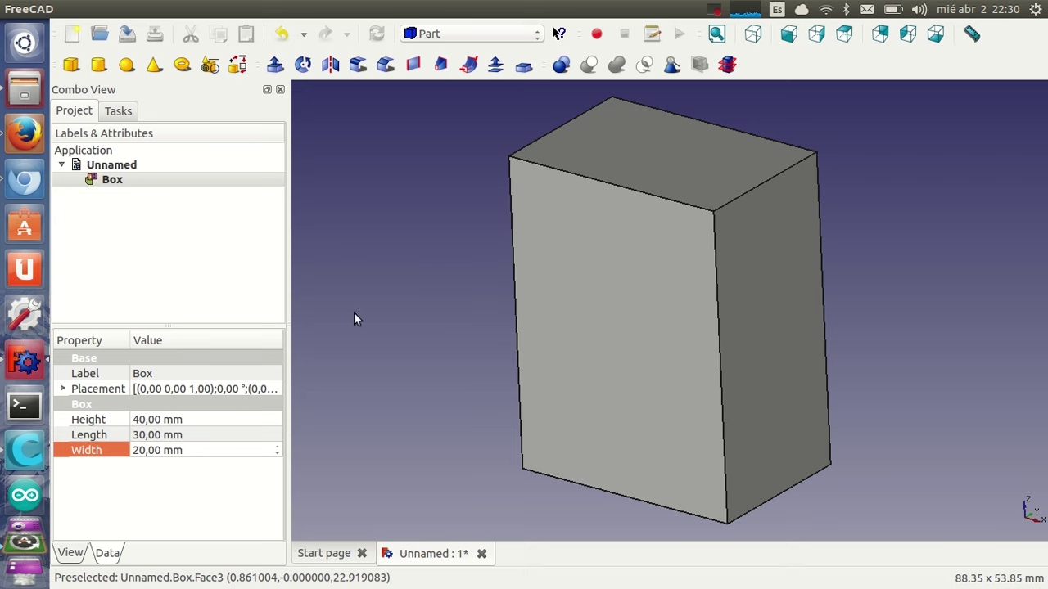
{"action": "left_click", "coordinate": [117, 182]}
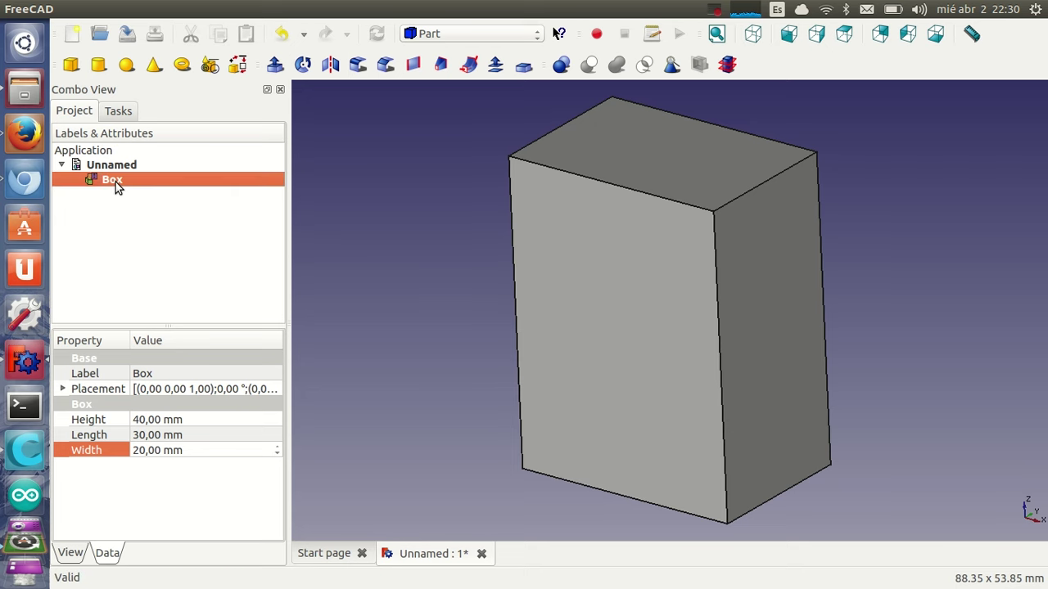
{"action": "left_click", "coordinate": [63, 9]}
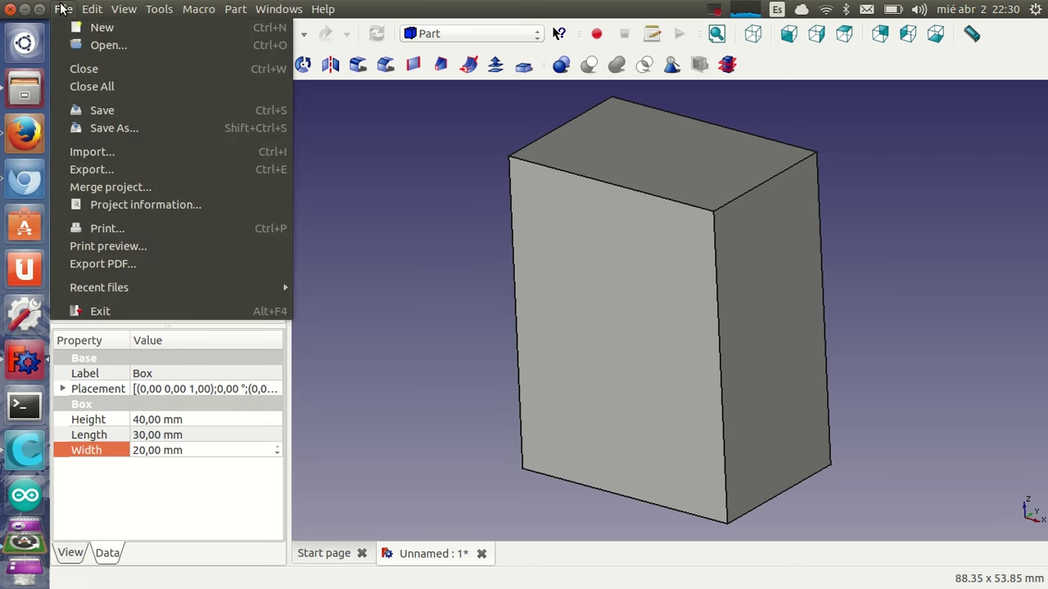
Export the box in Mesh format as cubo_hola_mundo2.stl in the tutorial folder, then launch Cura
{"action": "left_click", "coordinate": [118, 169]}
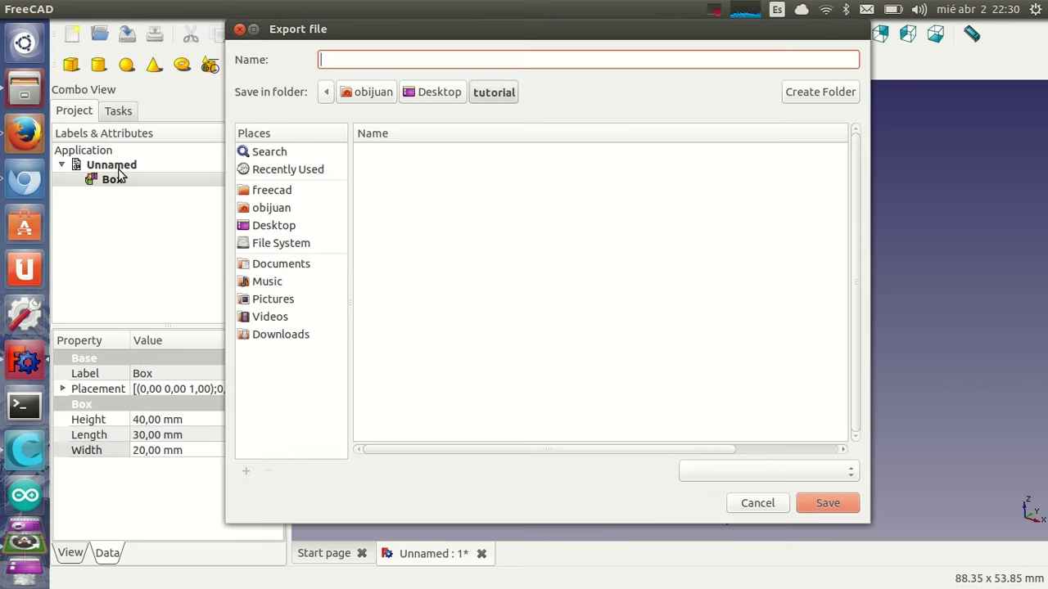
{"action": "left_click", "coordinate": [739, 472]}
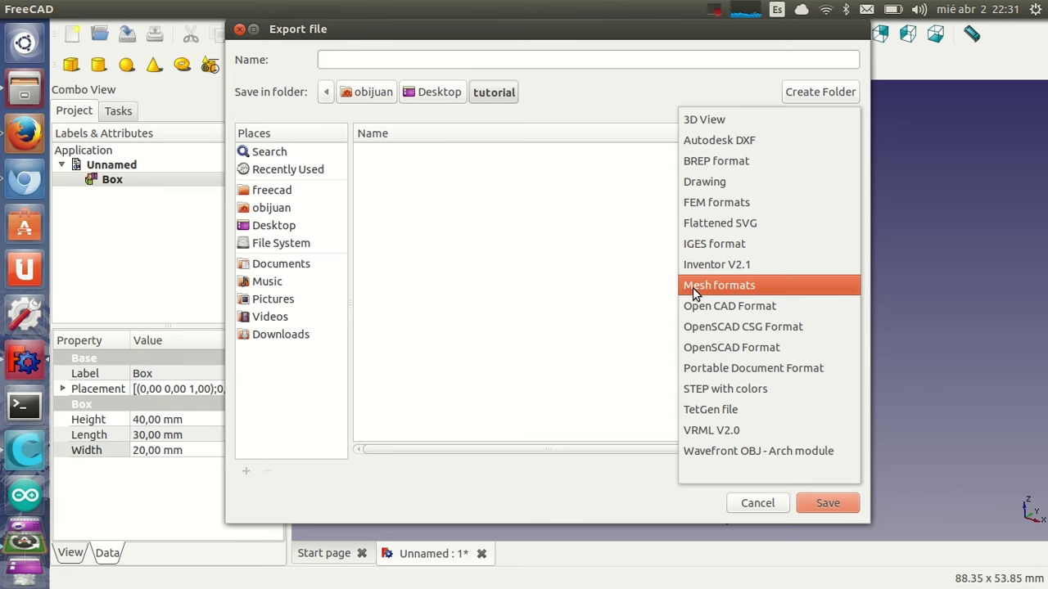
{"action": "left_click", "coordinate": [746, 287]}
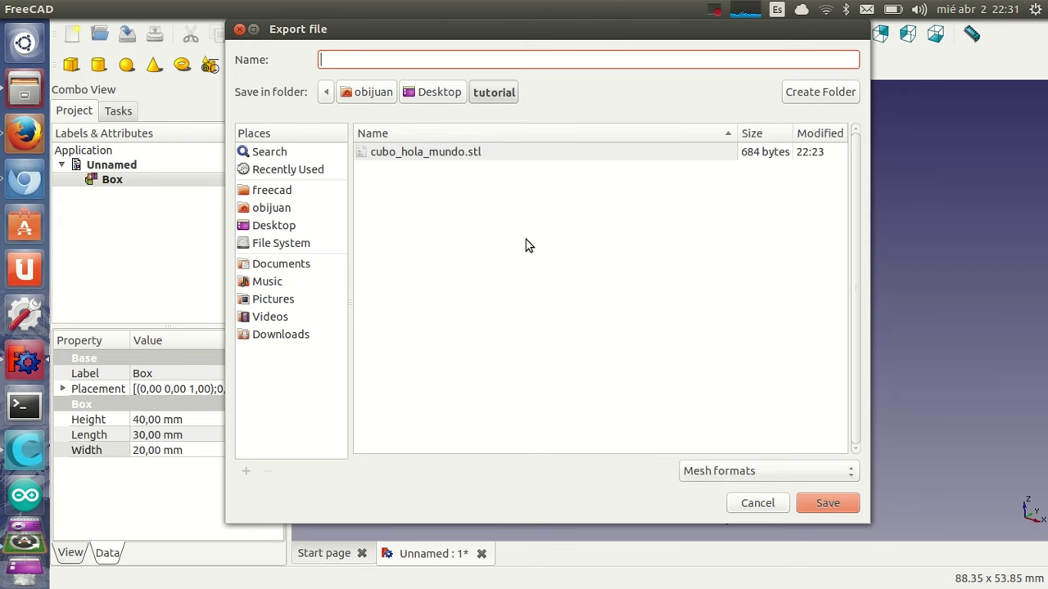
{"action": "left_click", "coordinate": [405, 157]}
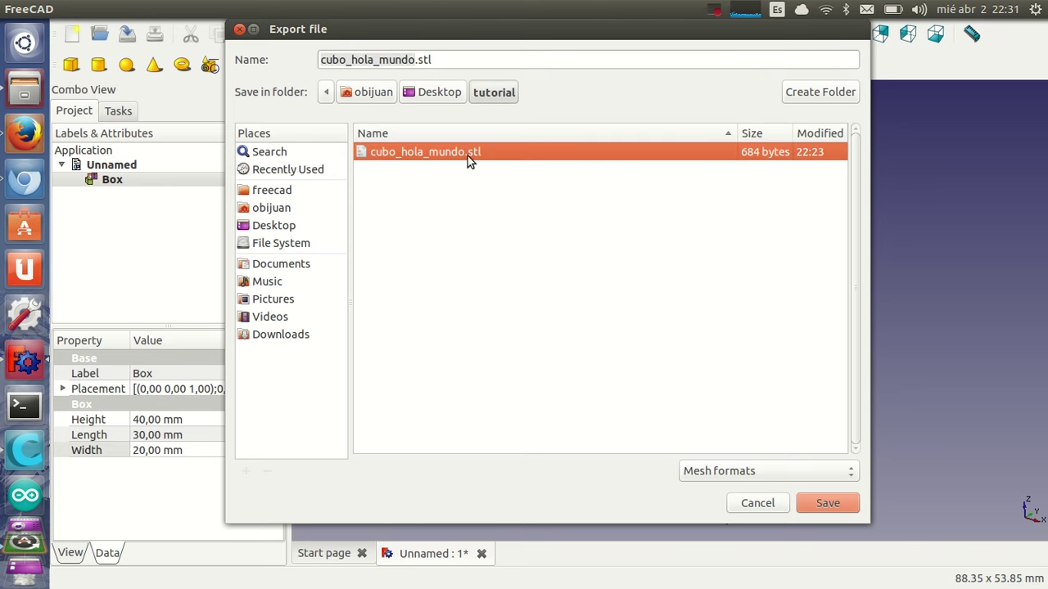
{"action": "left_click", "coordinate": [417, 59]}
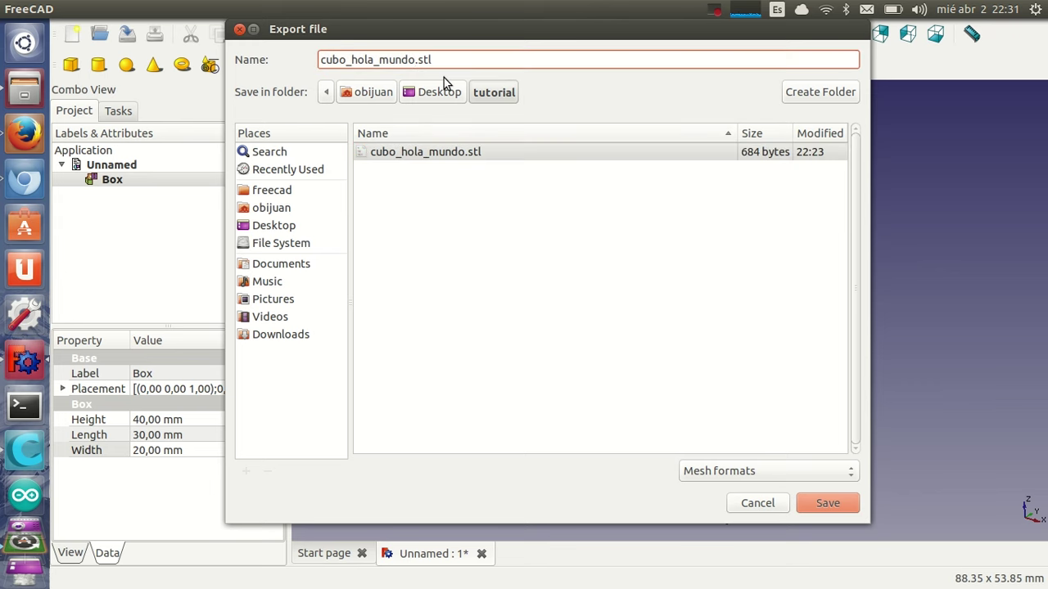
{"action": "type", "text": "2"}
{"action": "left_click", "coordinate": [820, 504]}
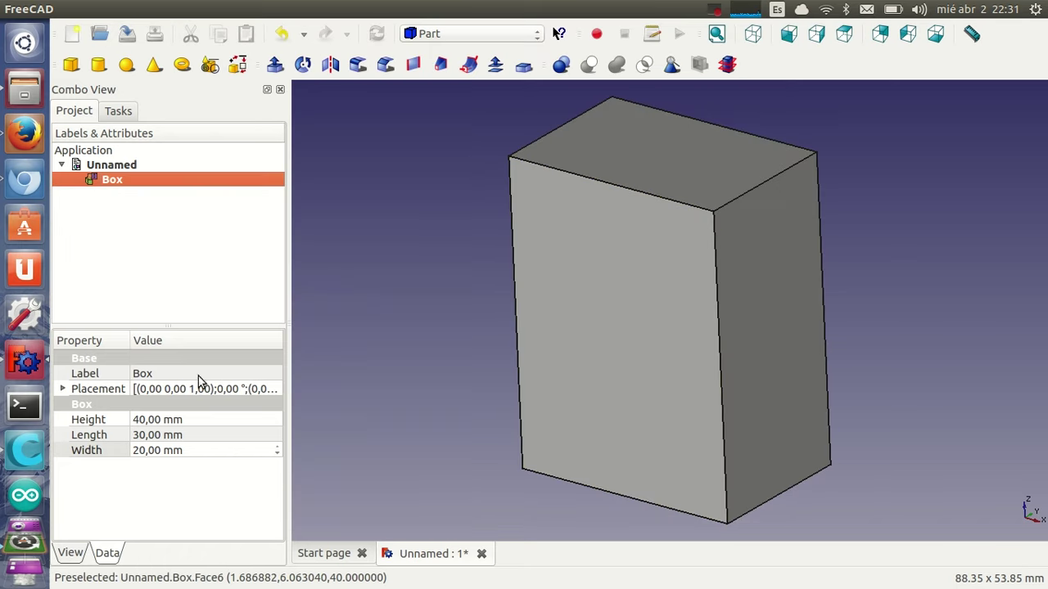
{"action": "left_click", "coordinate": [28, 464]}
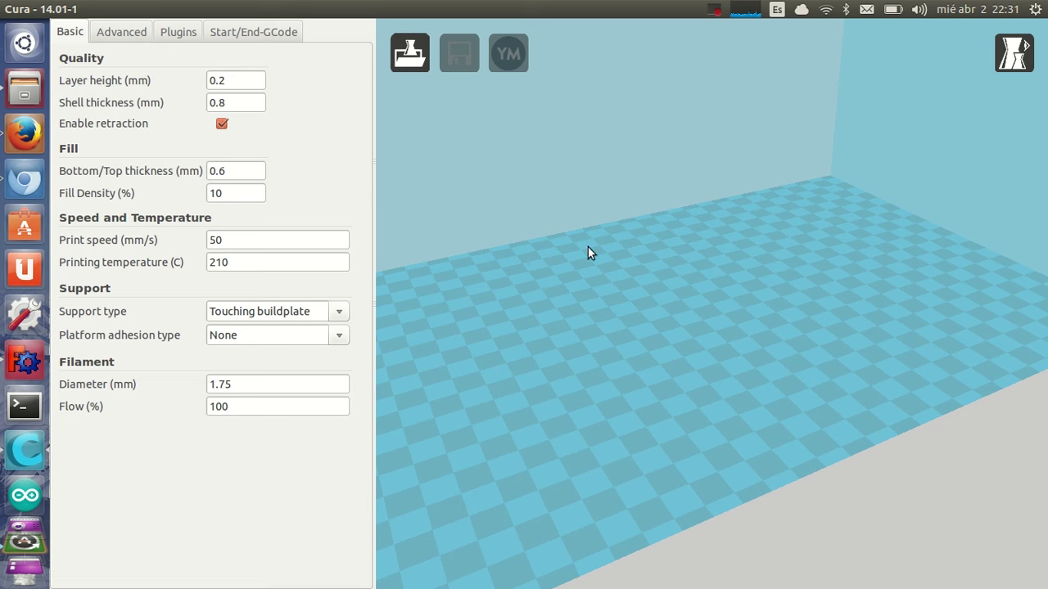
{"action": "mouse_move", "coordinate": [64, 9]}
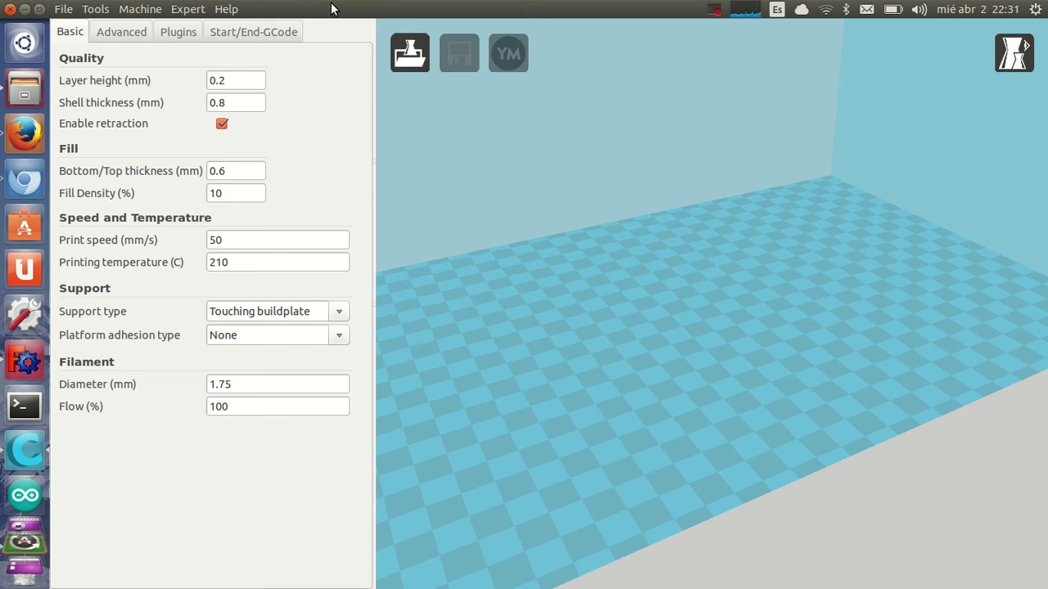
Load cubo_hola_mundo2.stl onto Cura's build plate
{"action": "left_click", "coordinate": [68, 10]}
{"action": "left_click", "coordinate": [72, 23]}
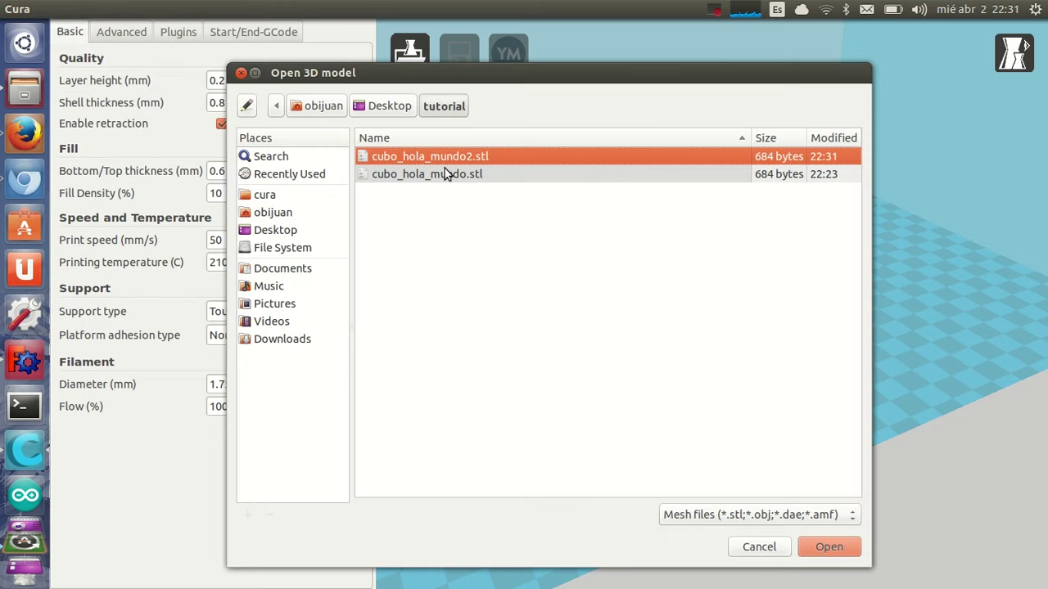
{"action": "double_click", "coordinate": [467, 156]}
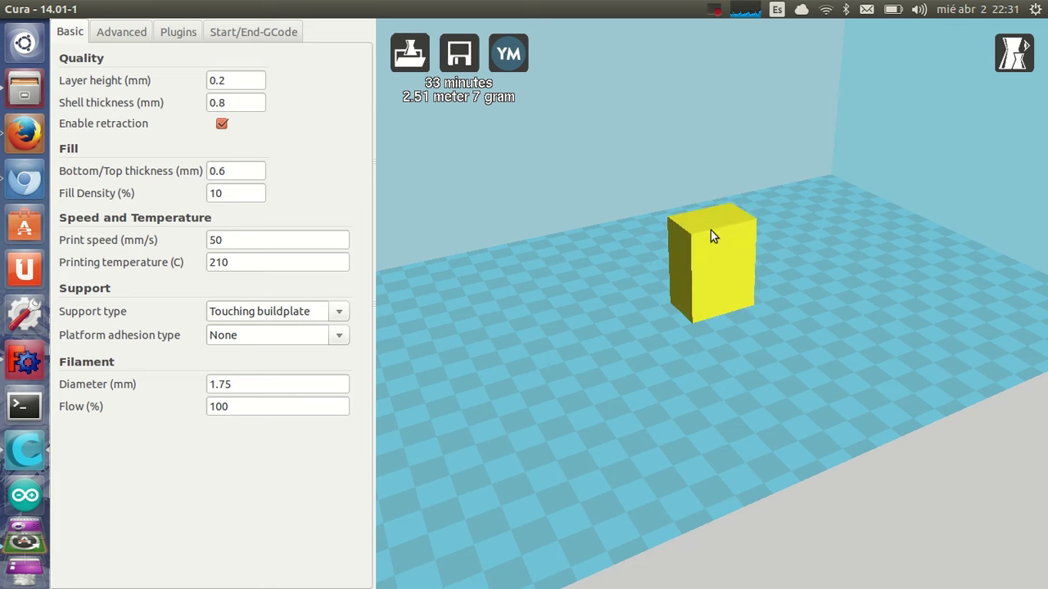
Preview the sliced box in Cura's Layers view, then return to FreeCAD
{"action": "left_click", "coordinate": [1015, 54]}
{"action": "left_click", "coordinate": [1023, 186]}
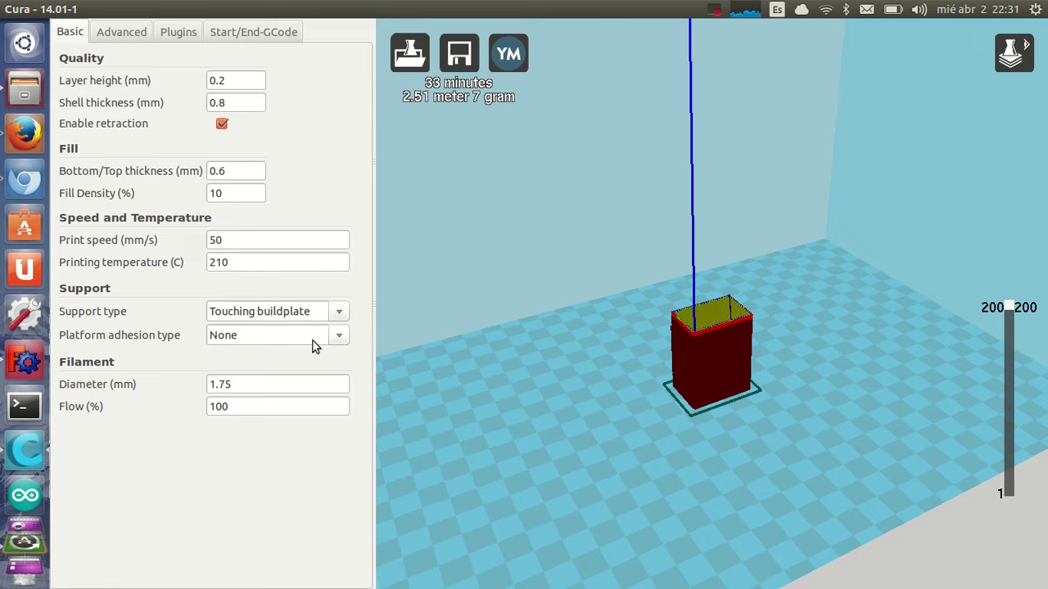
{"action": "left_click", "coordinate": [26, 361]}
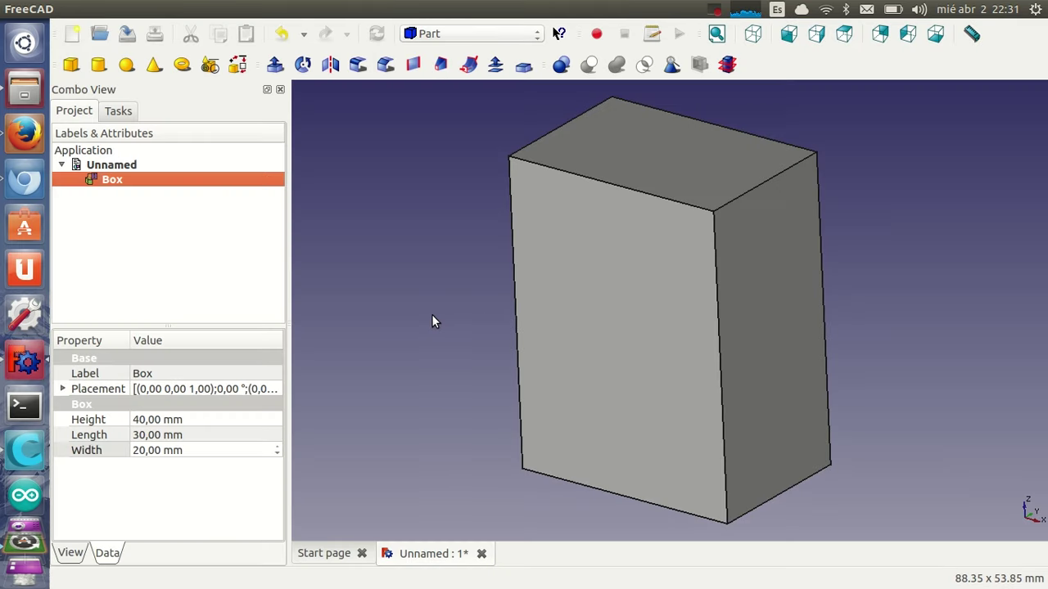